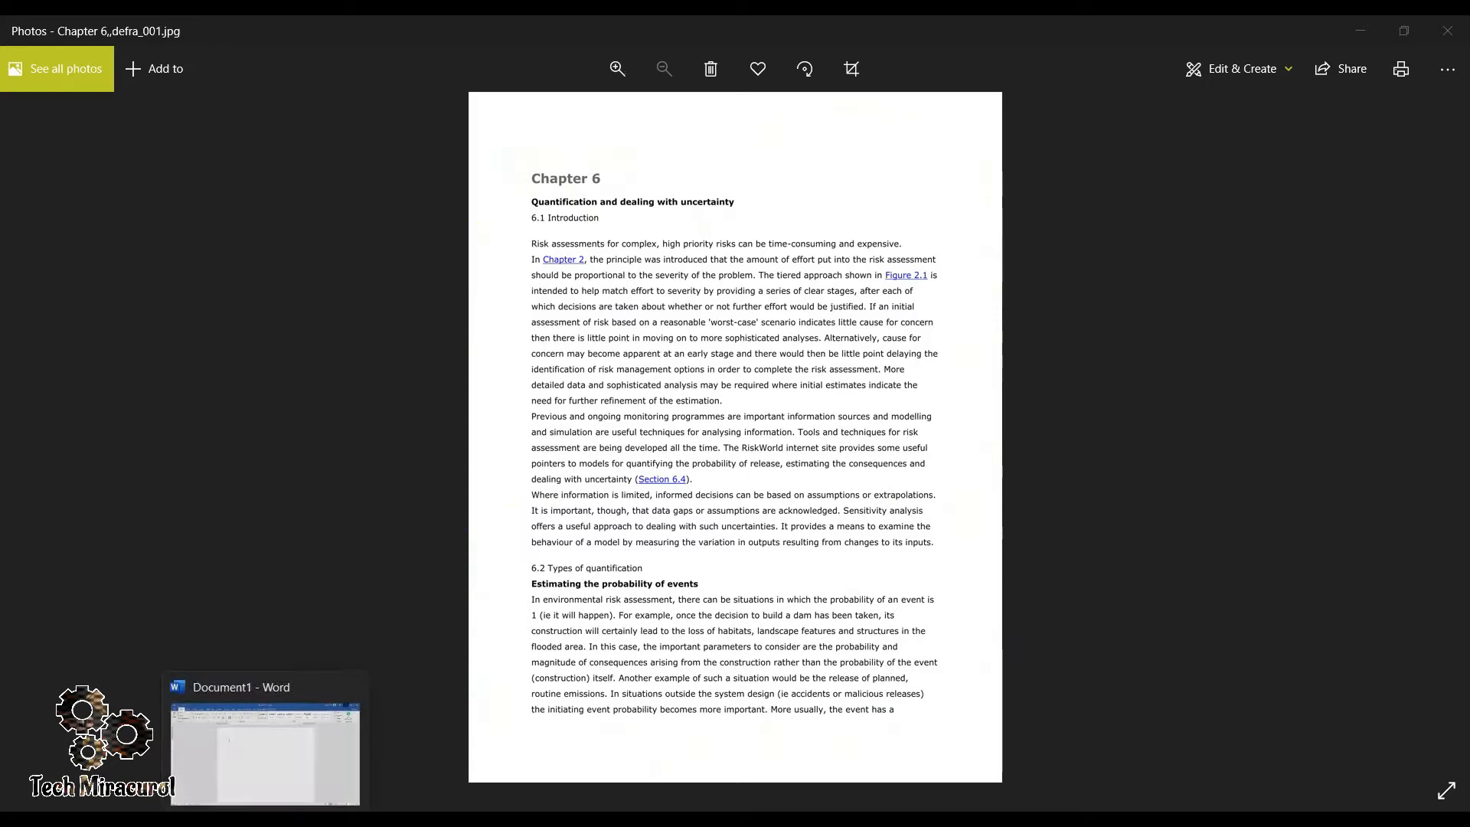
# - Switch to the blank Word document and insert the picture Chapter 6_defra_001 from the Desktop folder
pyautogui.click(265, 819)
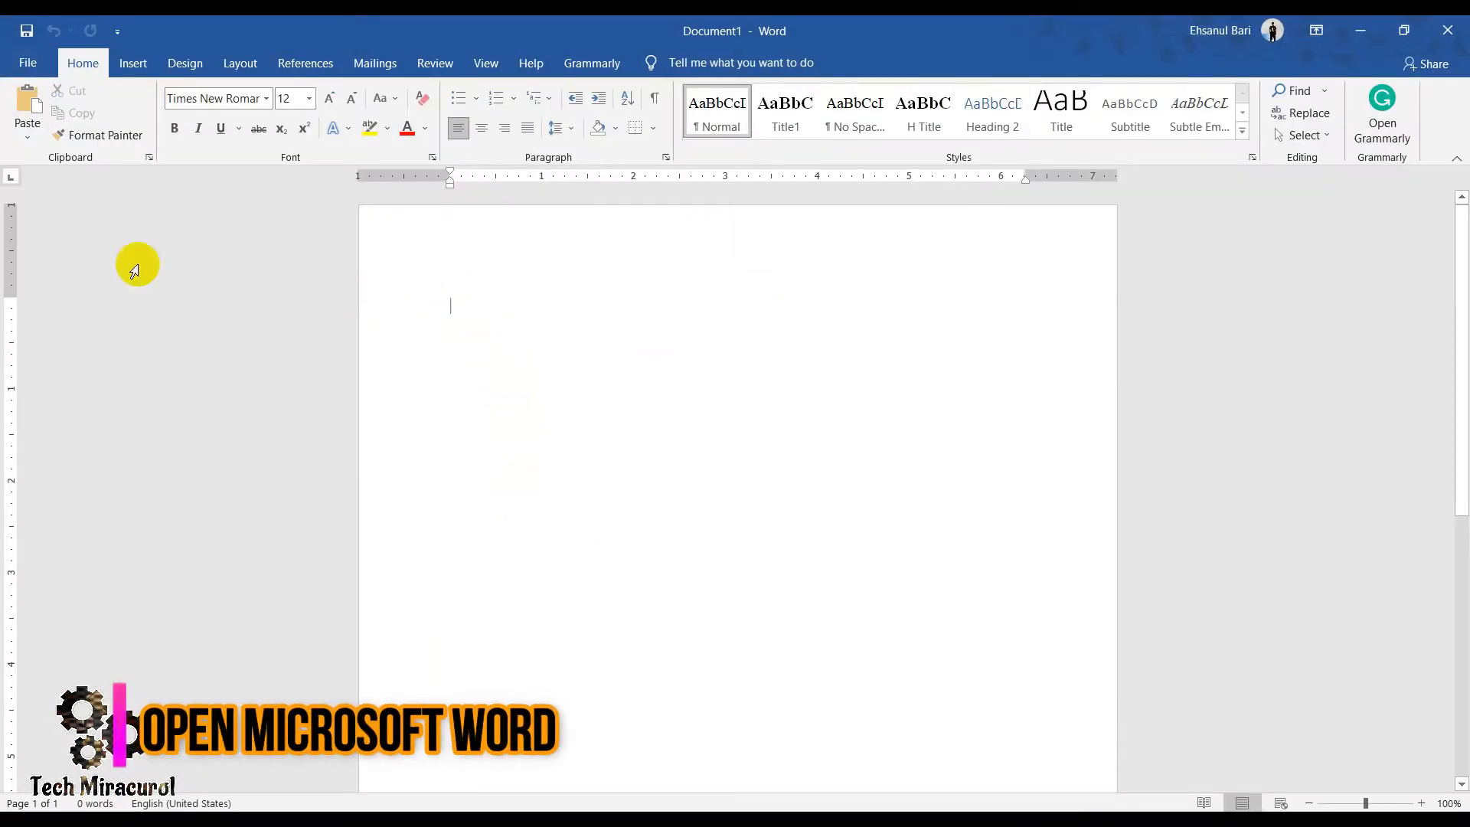
pyautogui.click(129, 67)
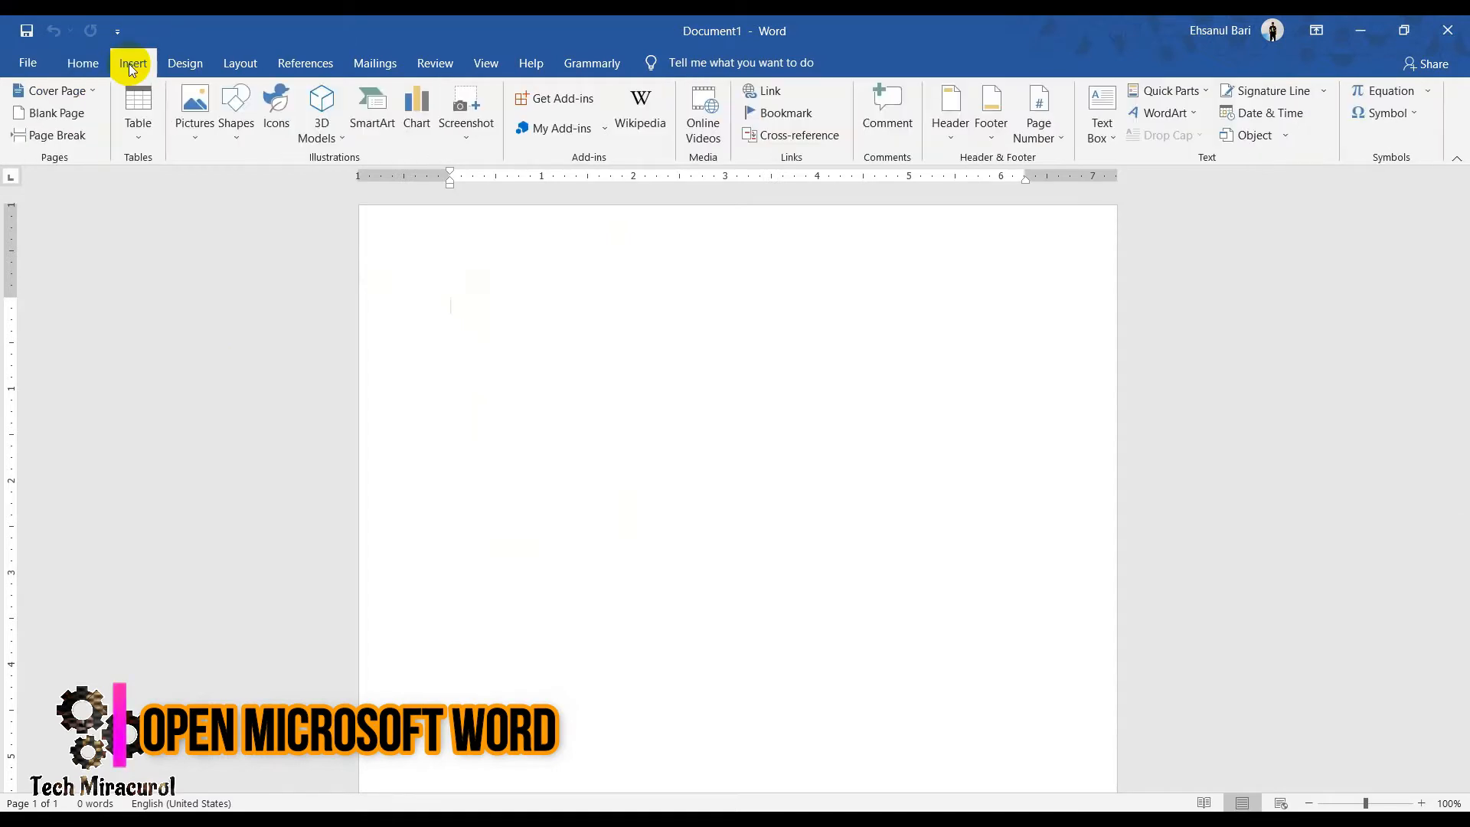
pyautogui.click(214, 182)
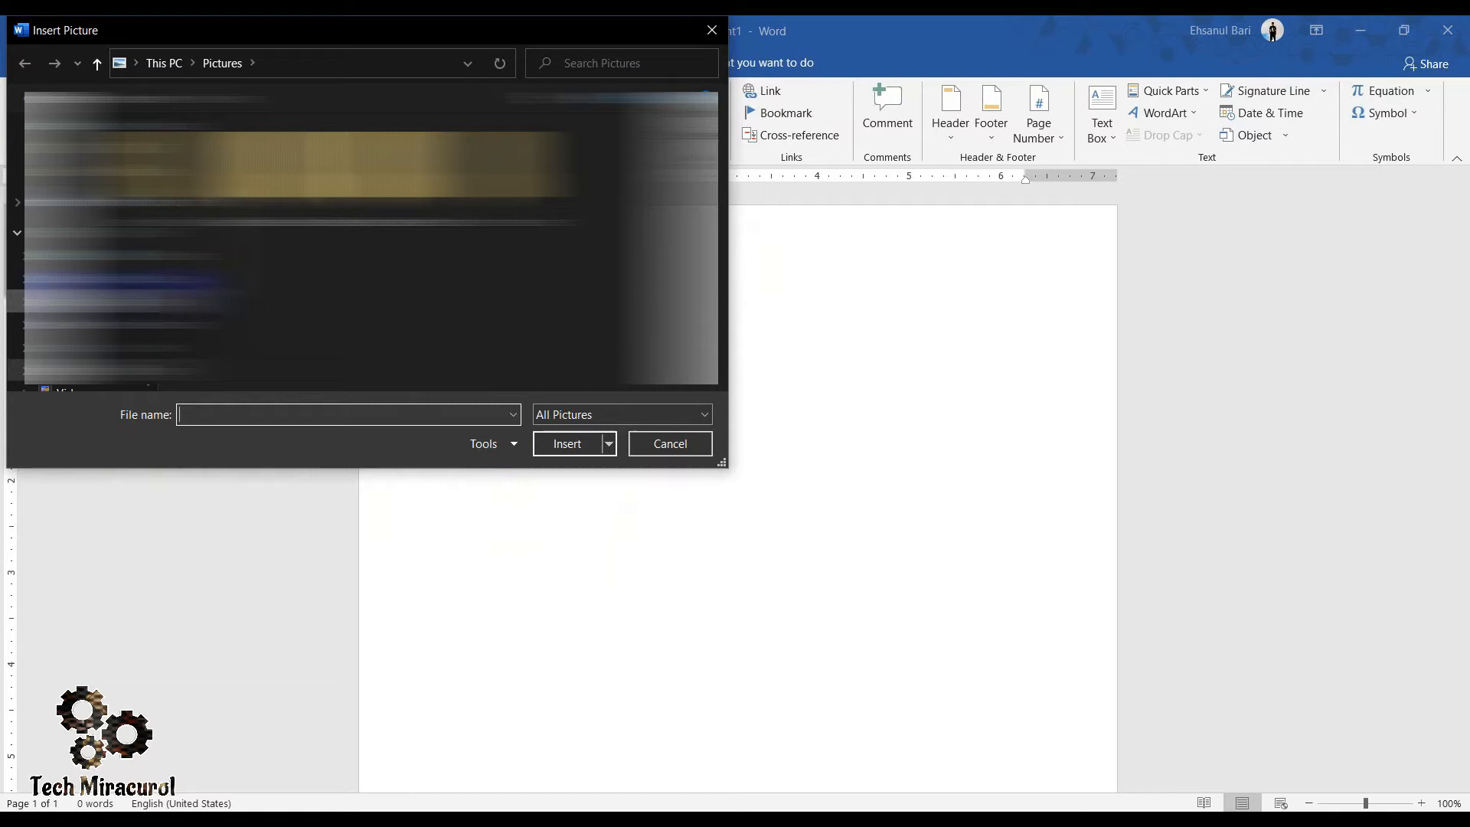
pyautogui.click(90, 280)
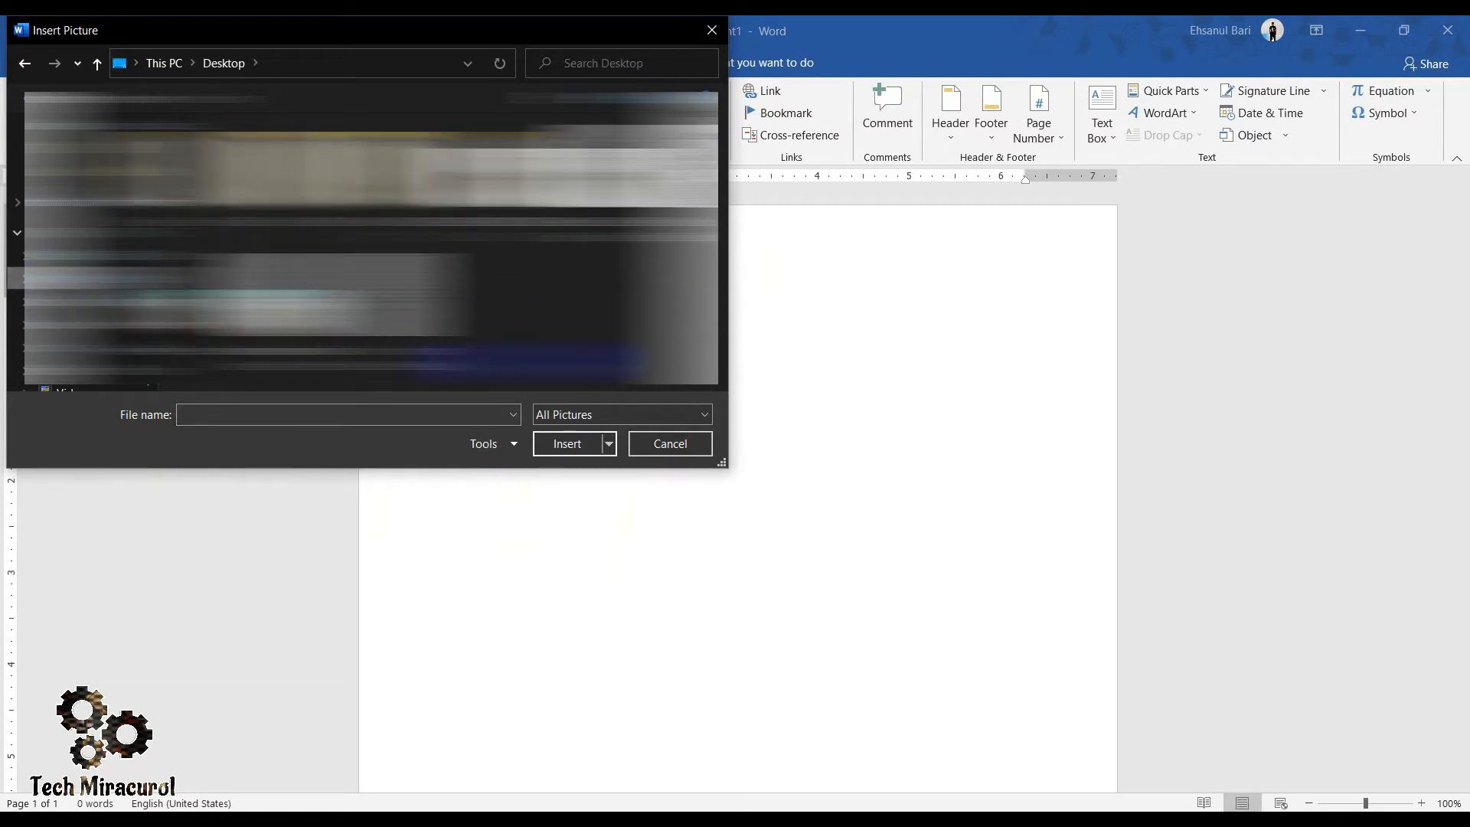
pyautogui.click(621, 183)
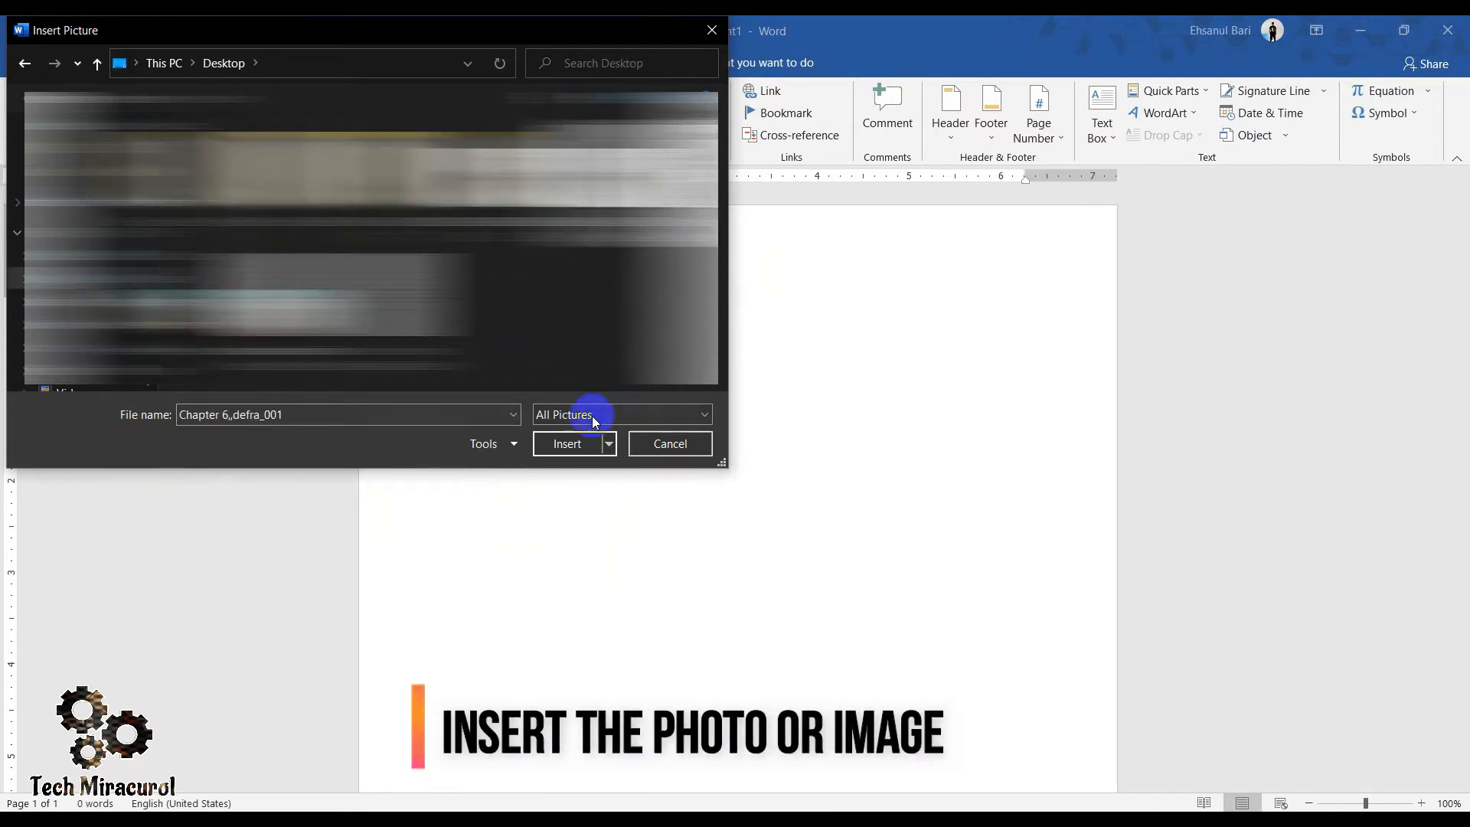
pyautogui.click(570, 443)
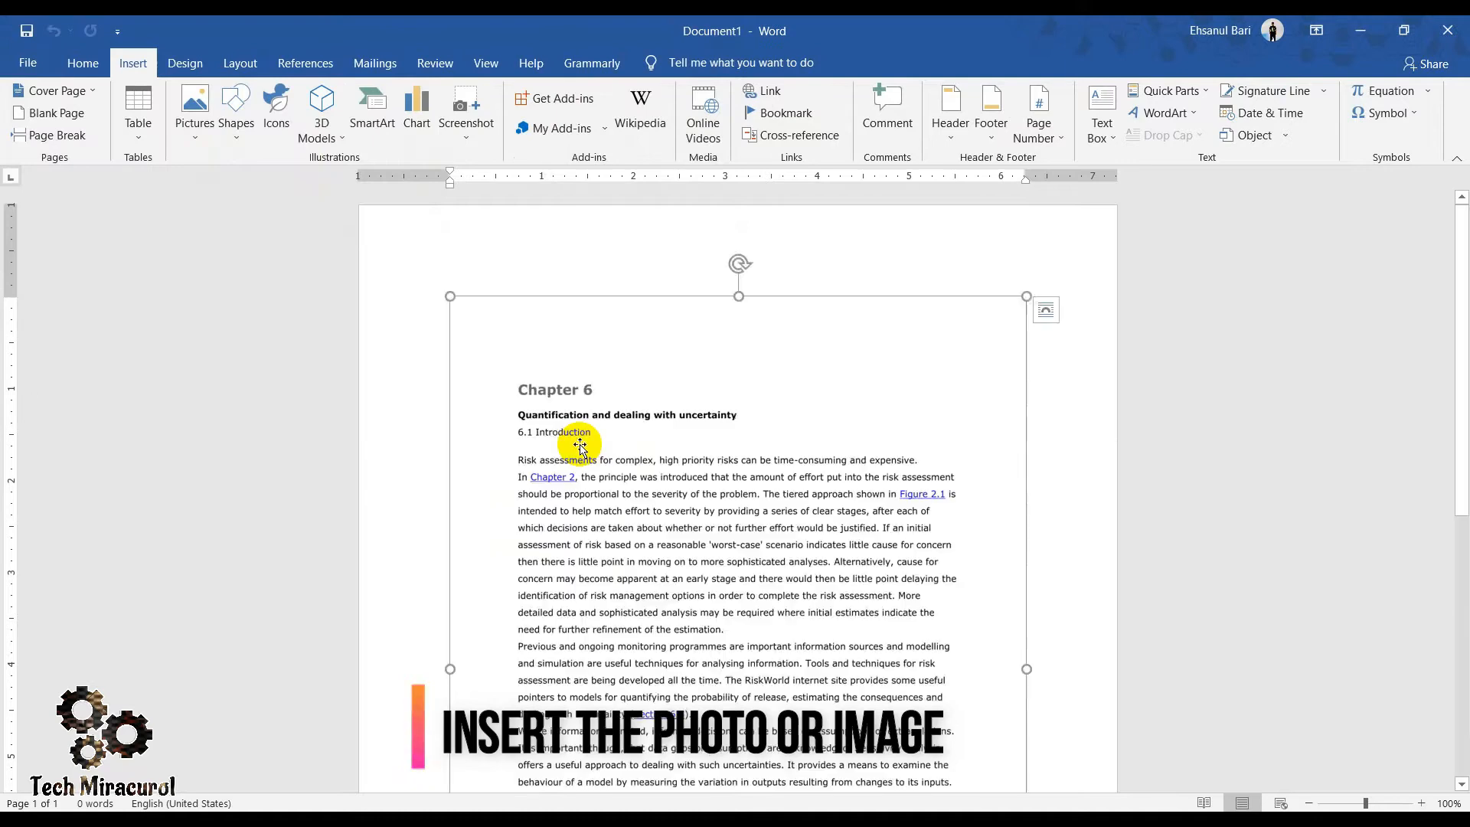
# - Enlarge the inserted page picture proportionally from its upper-left corner and check how it fits the page
pyautogui.scroll(-3, 740, 422)
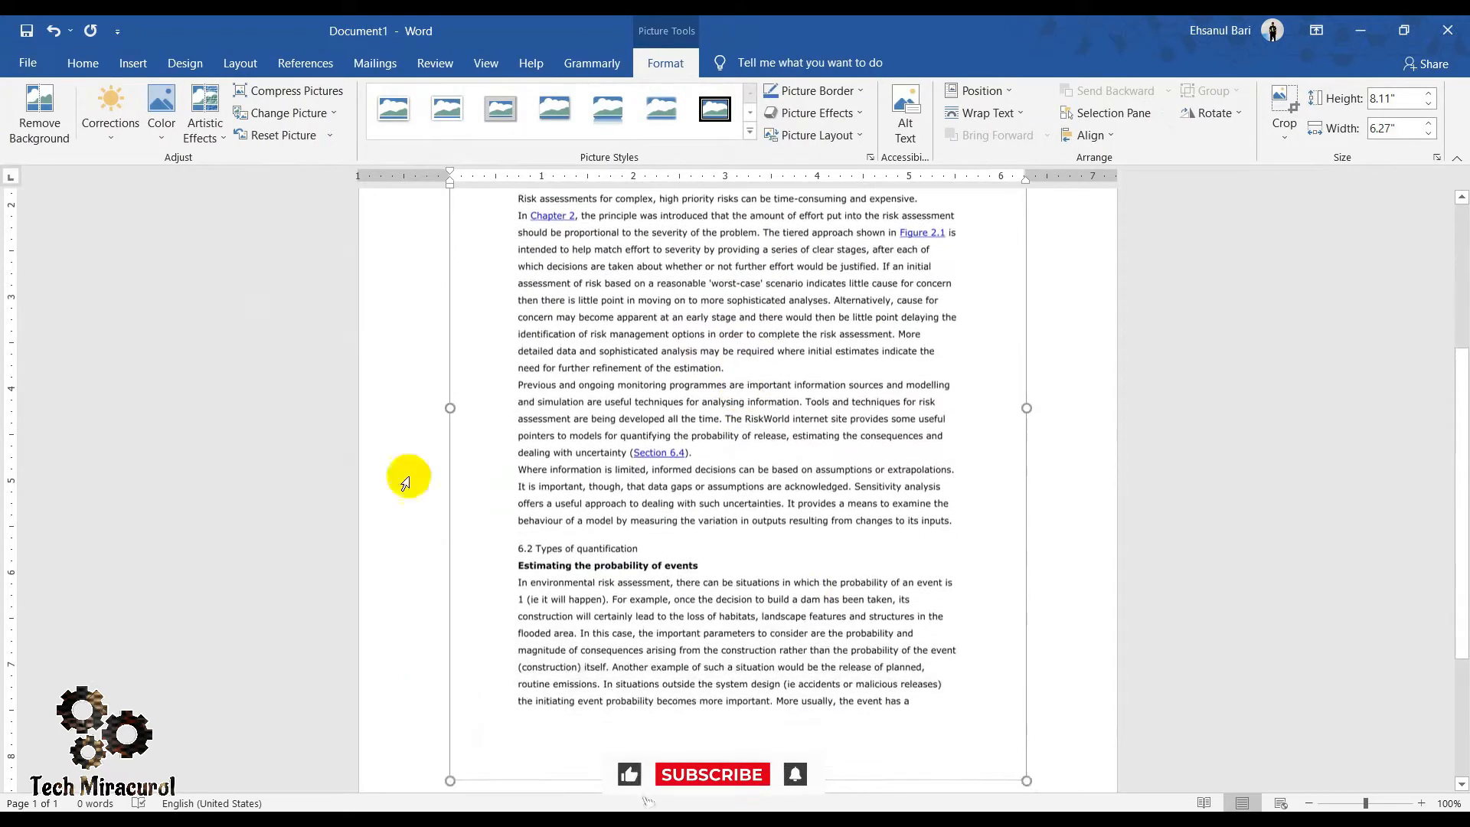
pyautogui.scroll(3, 643, 611)
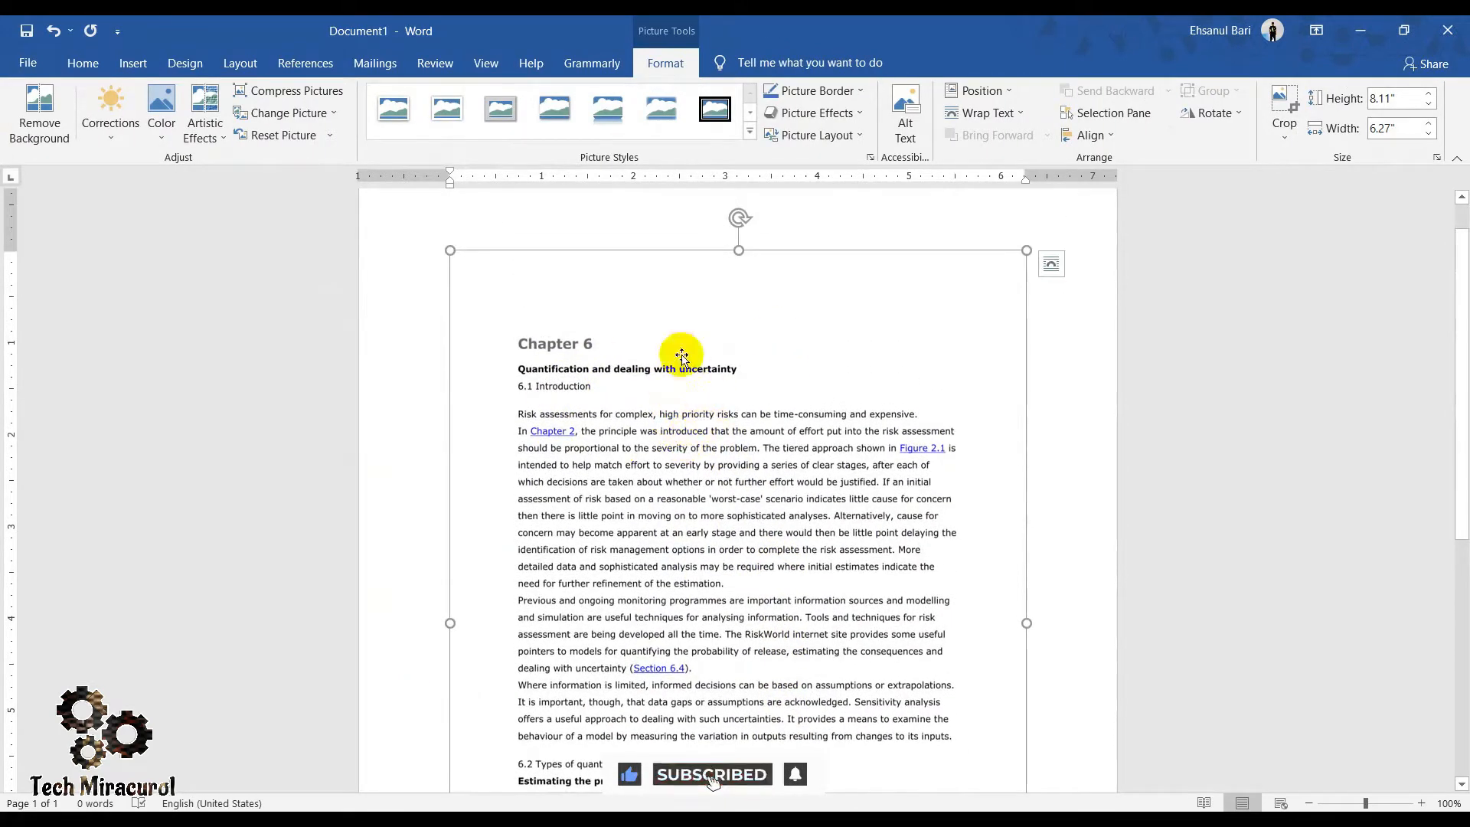
pyautogui.click(1039, 417)
pyautogui.scroll(-4, 542, 328)
pyautogui.scroll(1, 767, 496)
pyautogui.scroll(4, 766, 497)
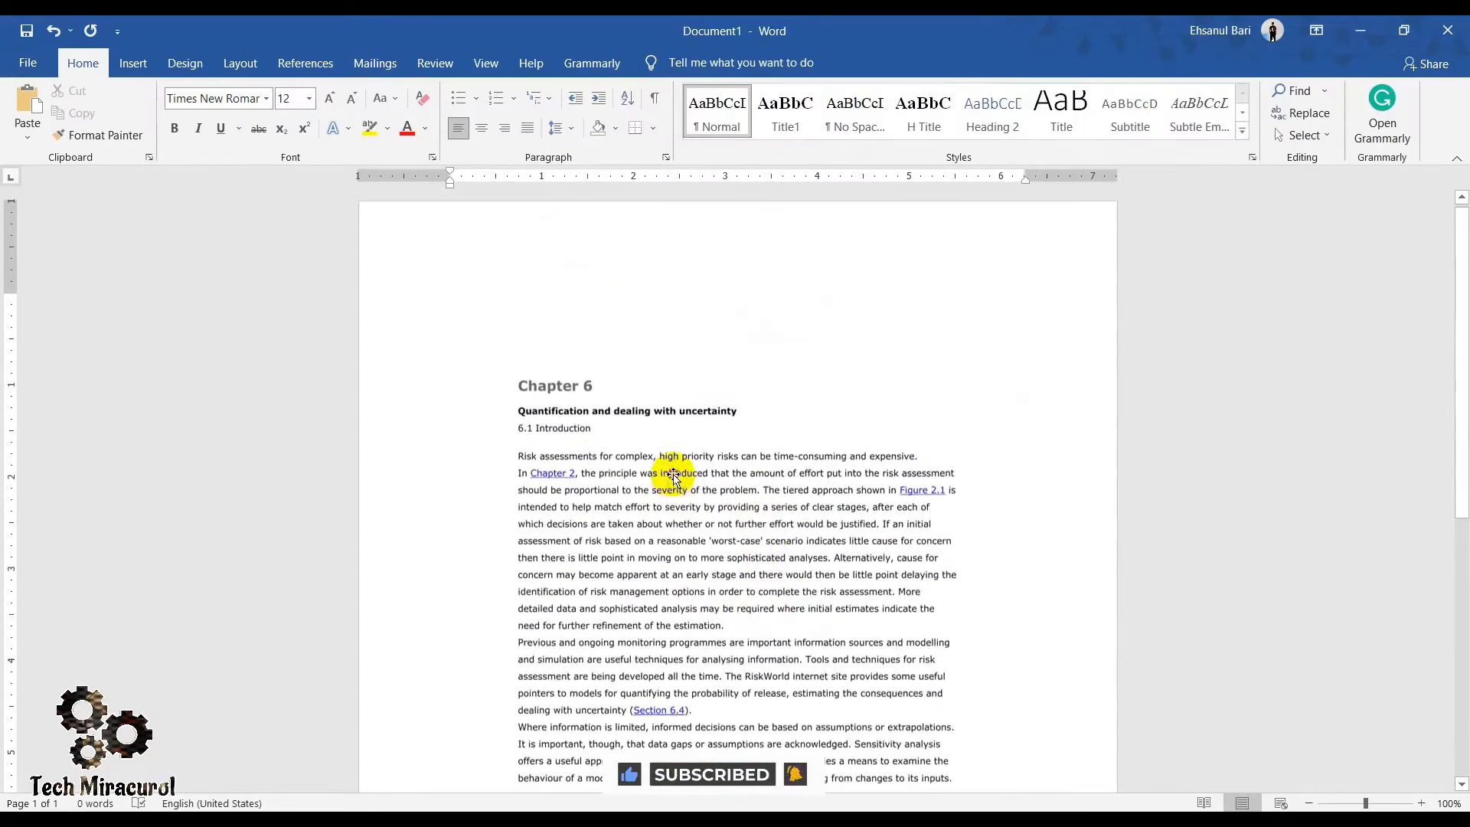
pyautogui.click(452, 338)
pyautogui.moveTo(425, 267); pyautogui.dragTo(400, 235)
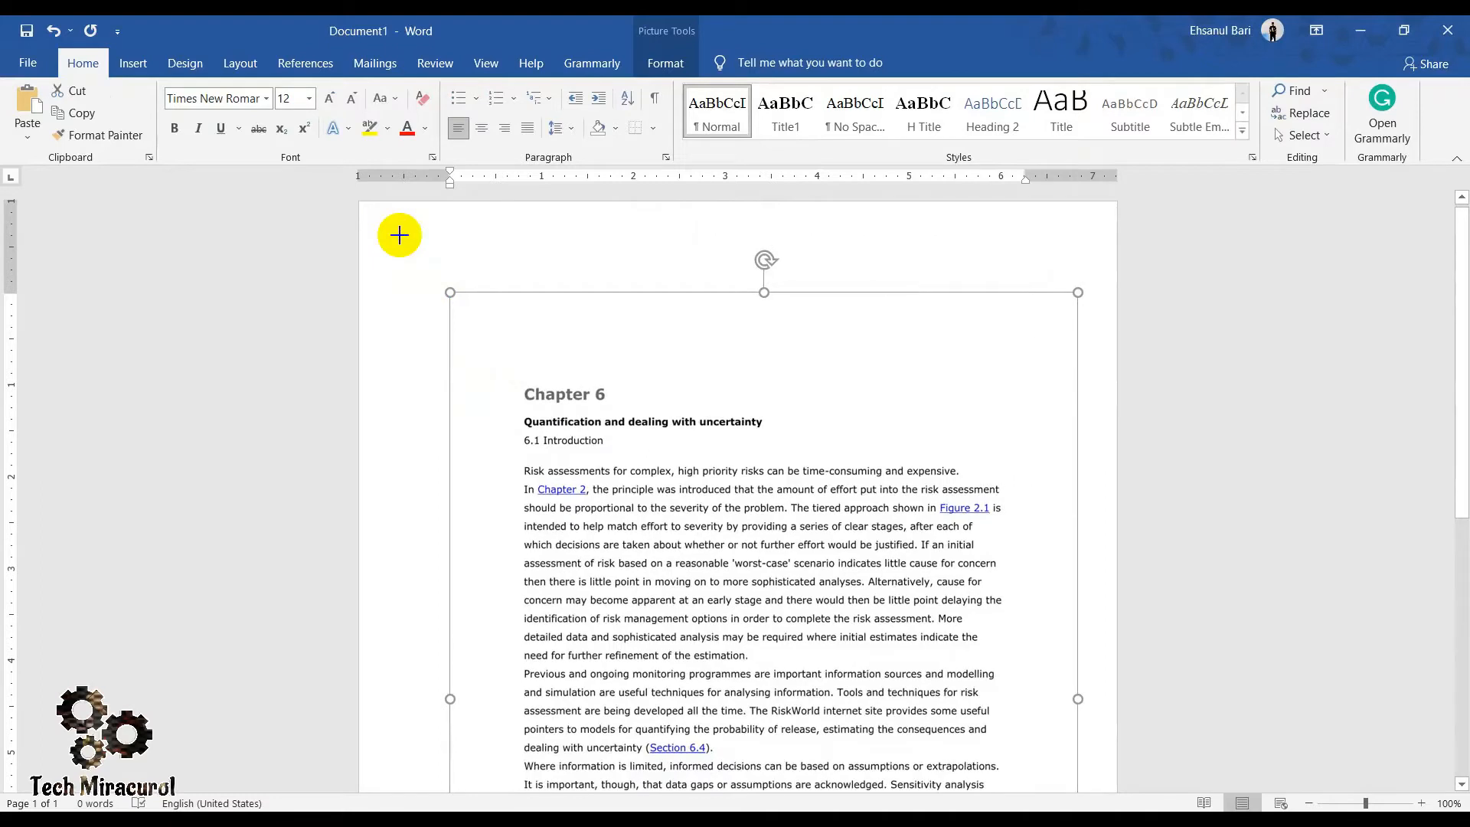
pyautogui.scroll(-9, 777, 406)
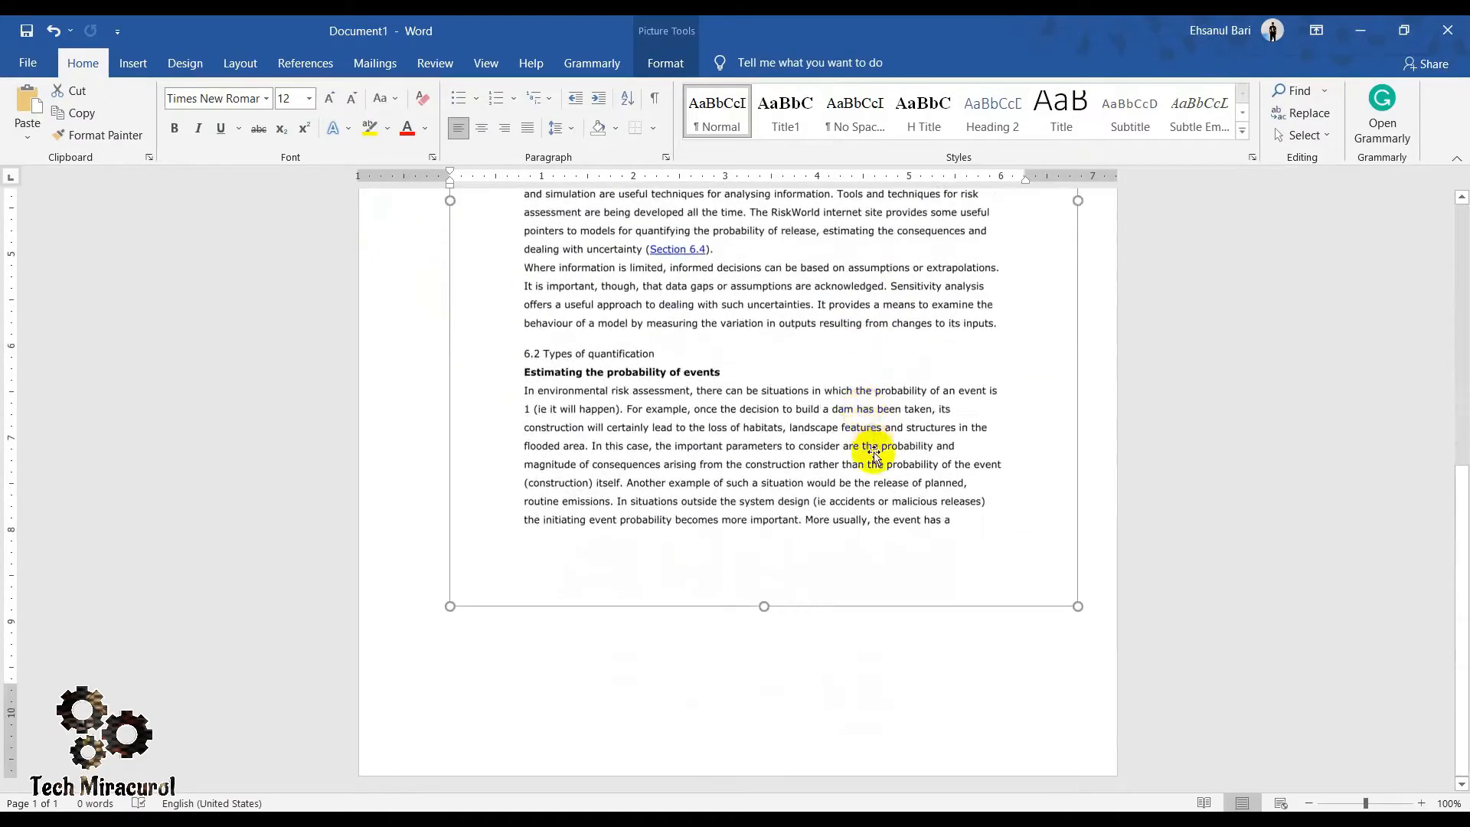
pyautogui.scroll(9, 874, 448)
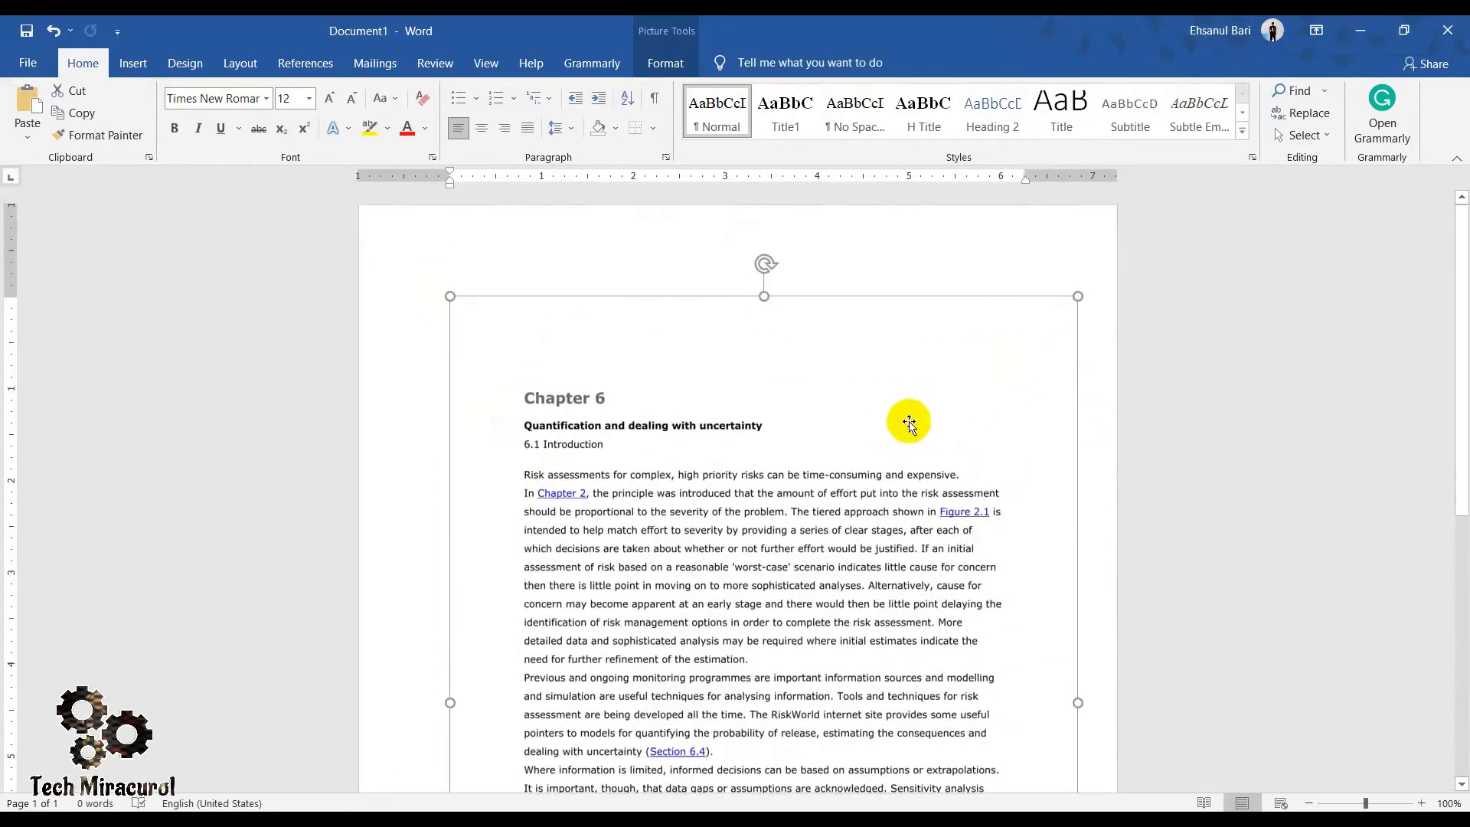
# - Set the picture's text wrapping to Square and enlarge it from its upper-left corner into the left margin
pyautogui.click(1102, 309)
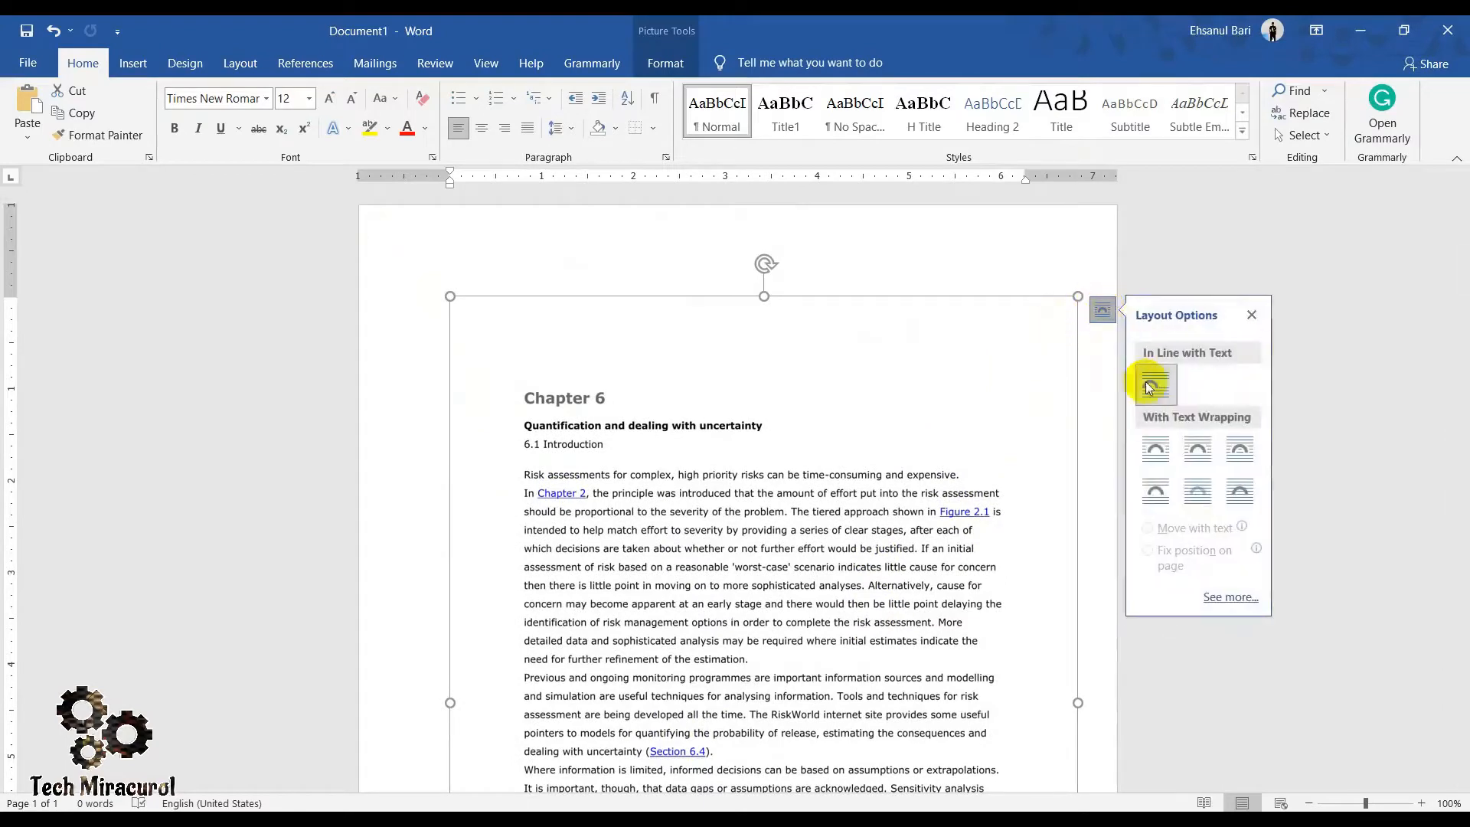
pyautogui.click(1154, 452)
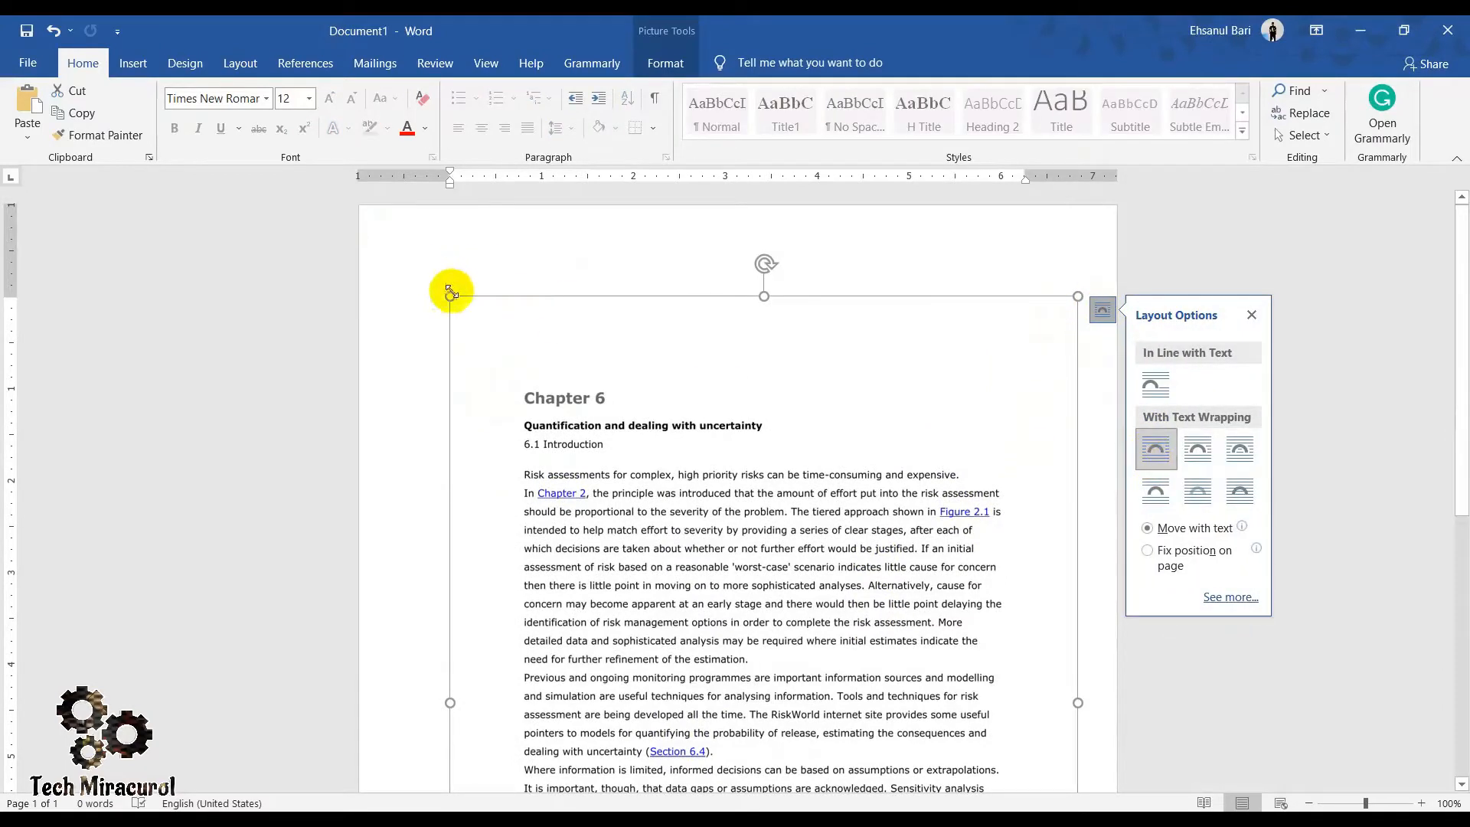
pyautogui.moveTo(449, 295); pyautogui.dragTo(408, 278)
pyautogui.scroll(-10, 804, 469)
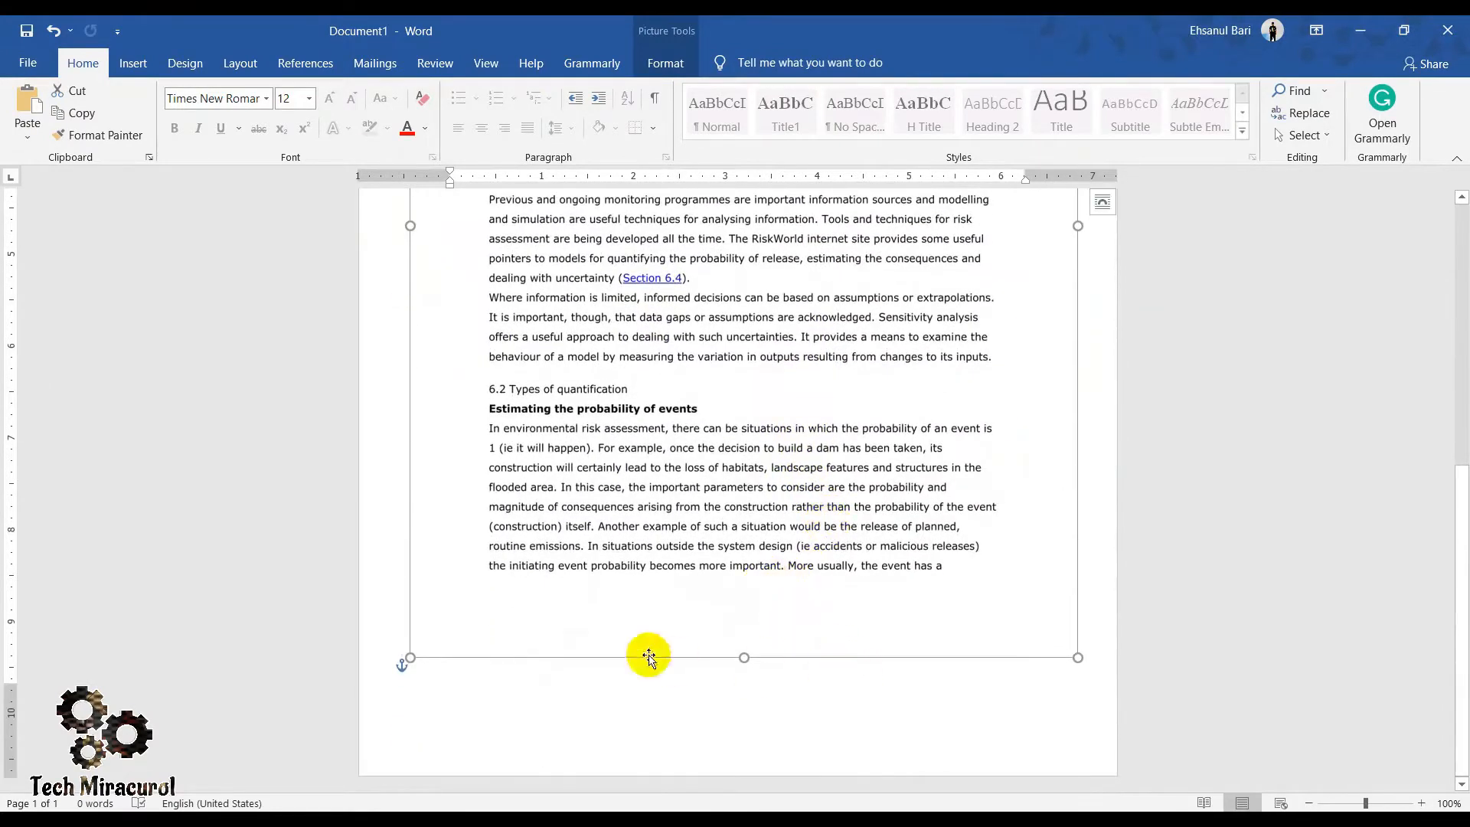
pyautogui.scroll(10, 666, 643)
pyautogui.click(516, 246)
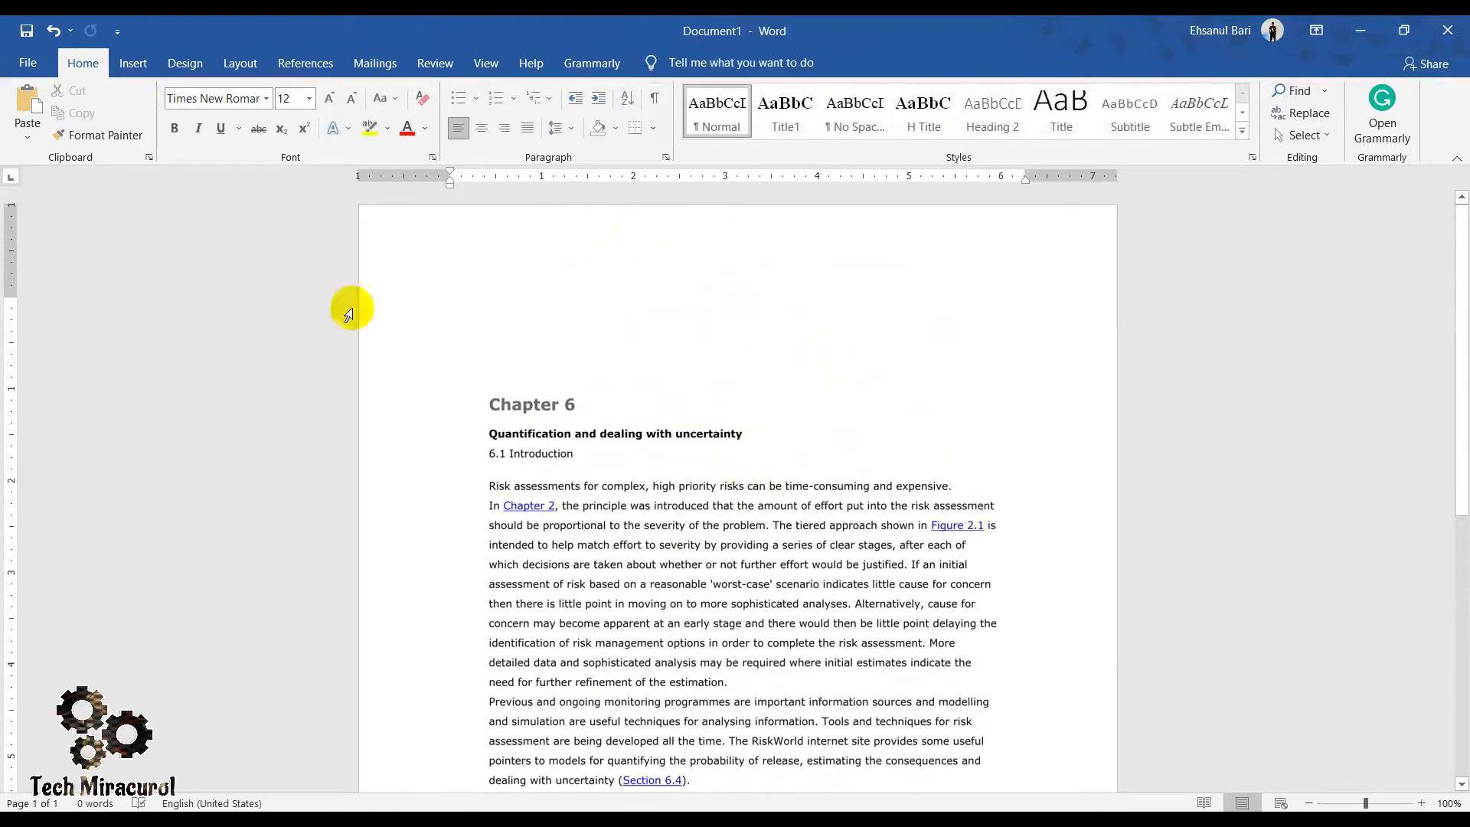
# - Save the document to the Desktop as a PDF named "Image to Text"
pyautogui.click(26, 57)
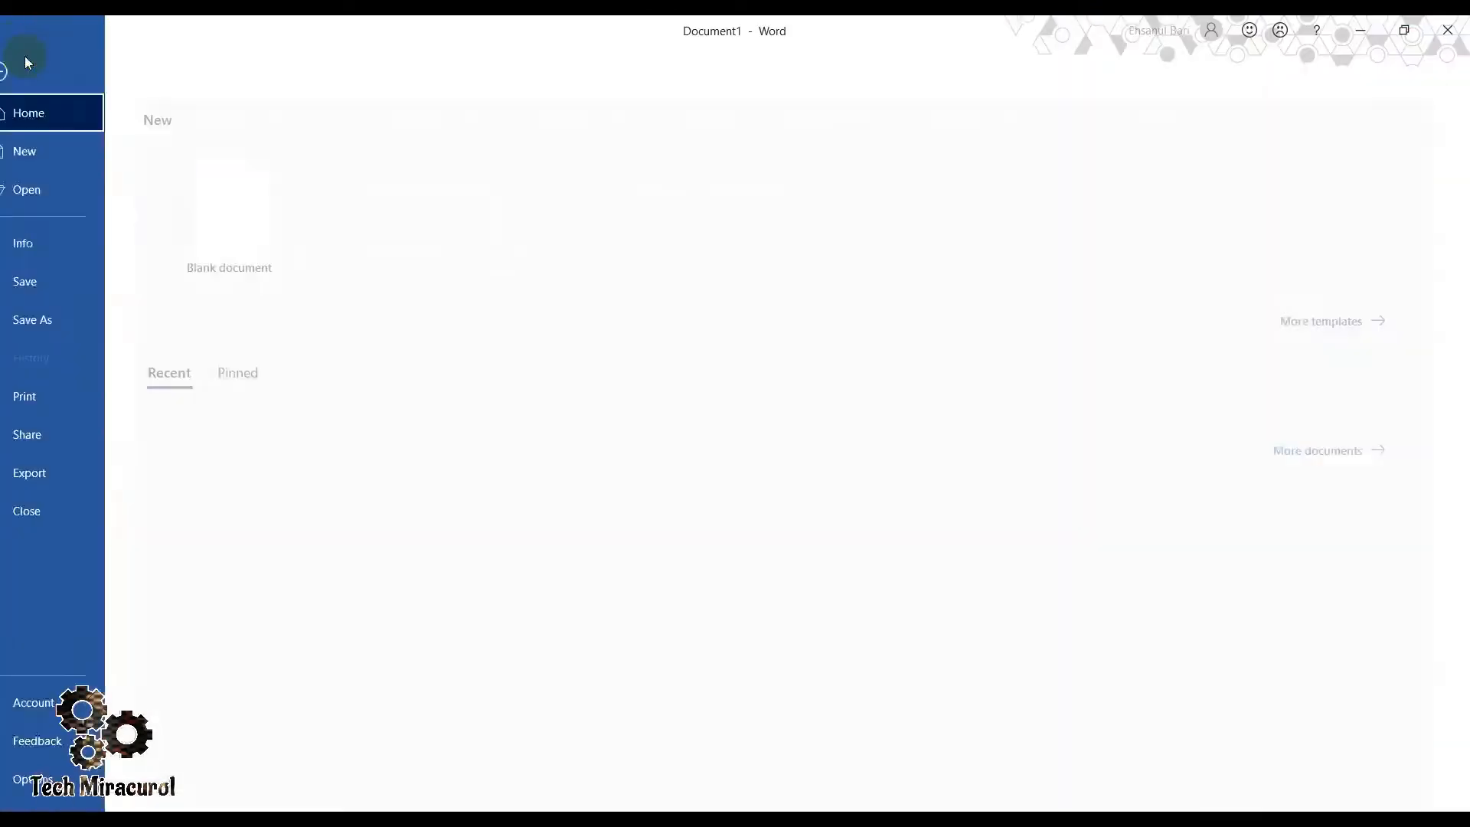
pyautogui.click(66, 319)
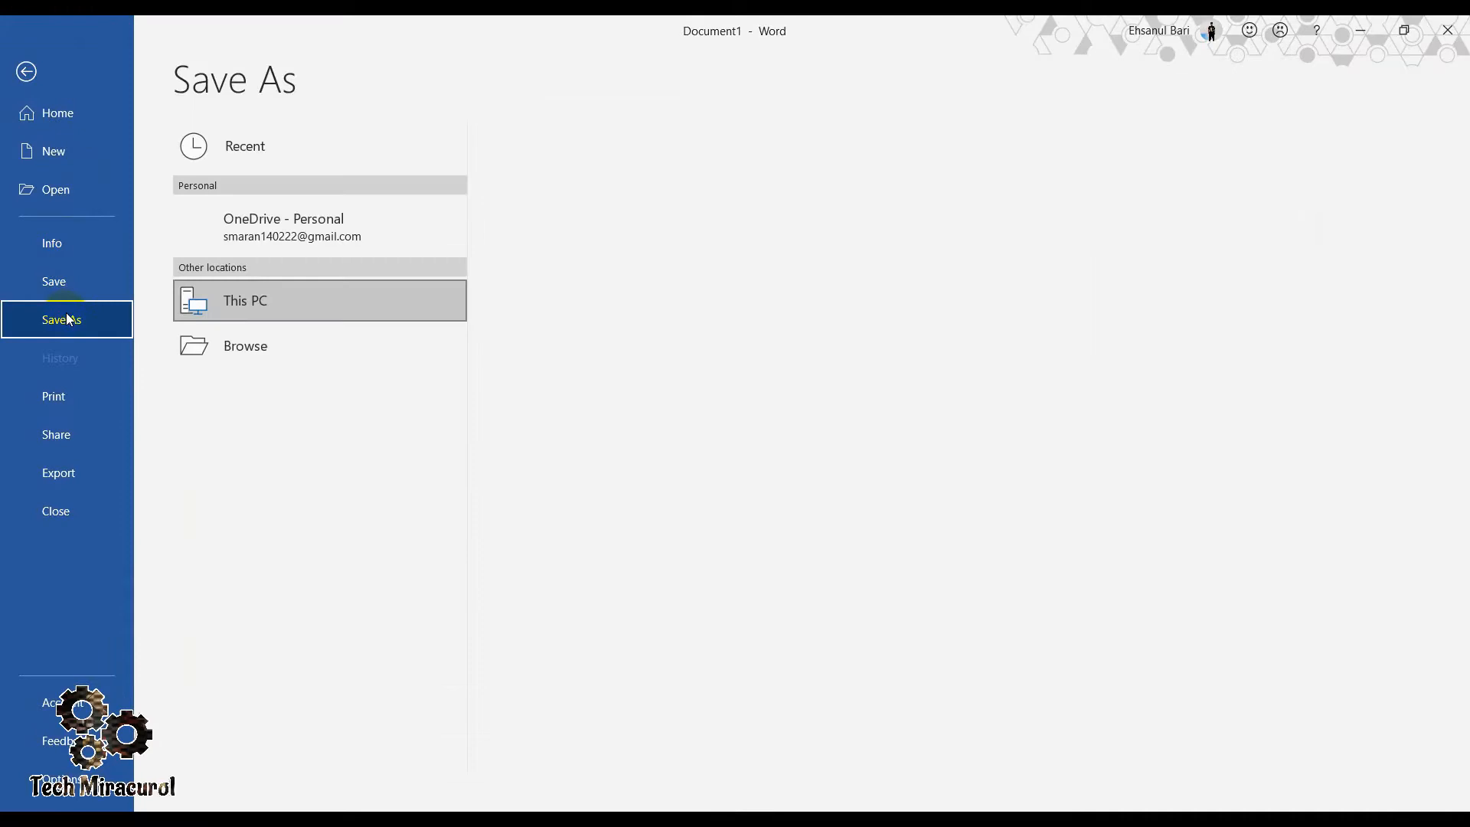
pyautogui.click(588, 181)
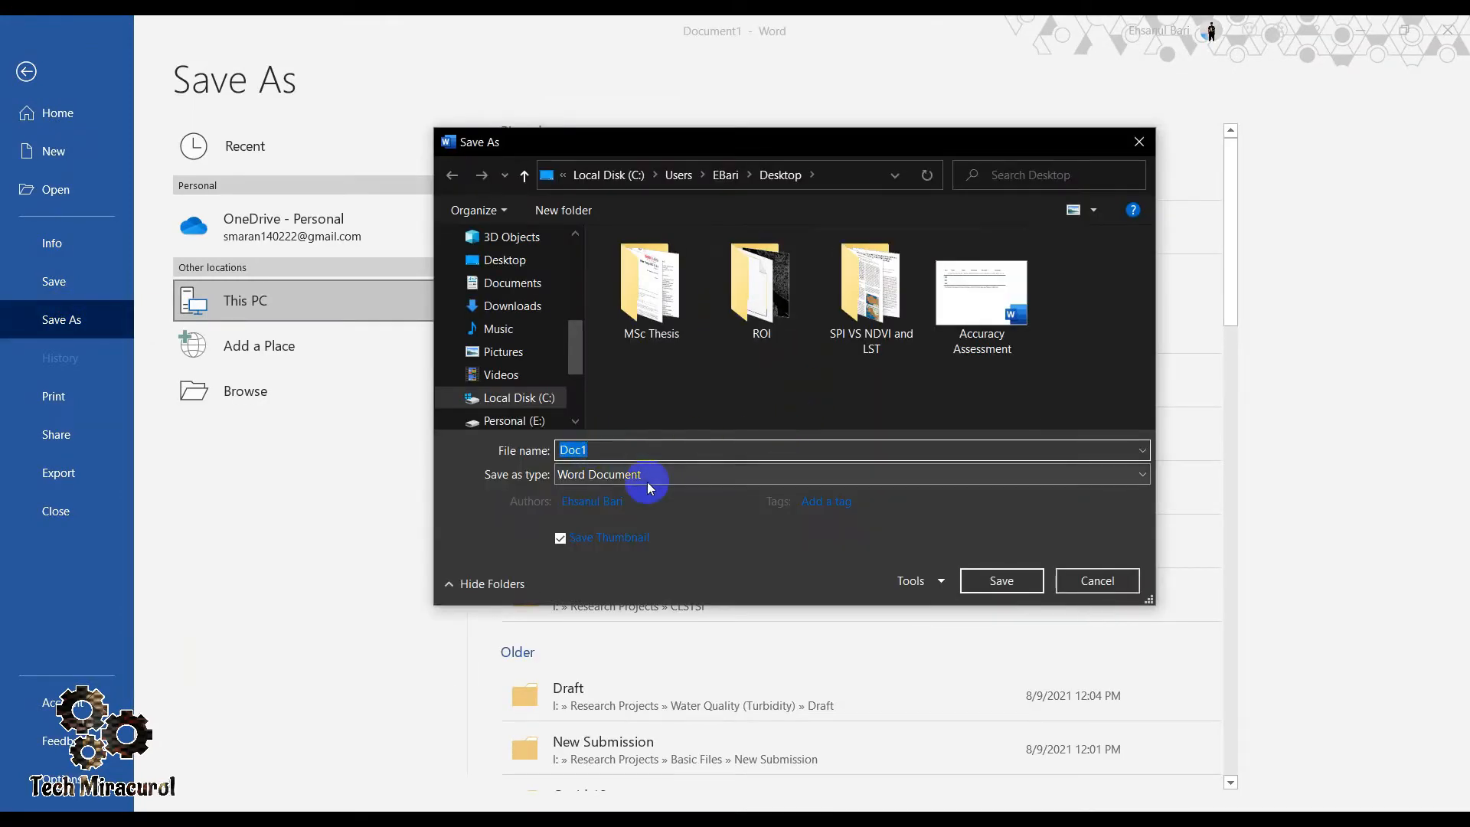
pyautogui.click(740, 480)
pyautogui.click(576, 585)
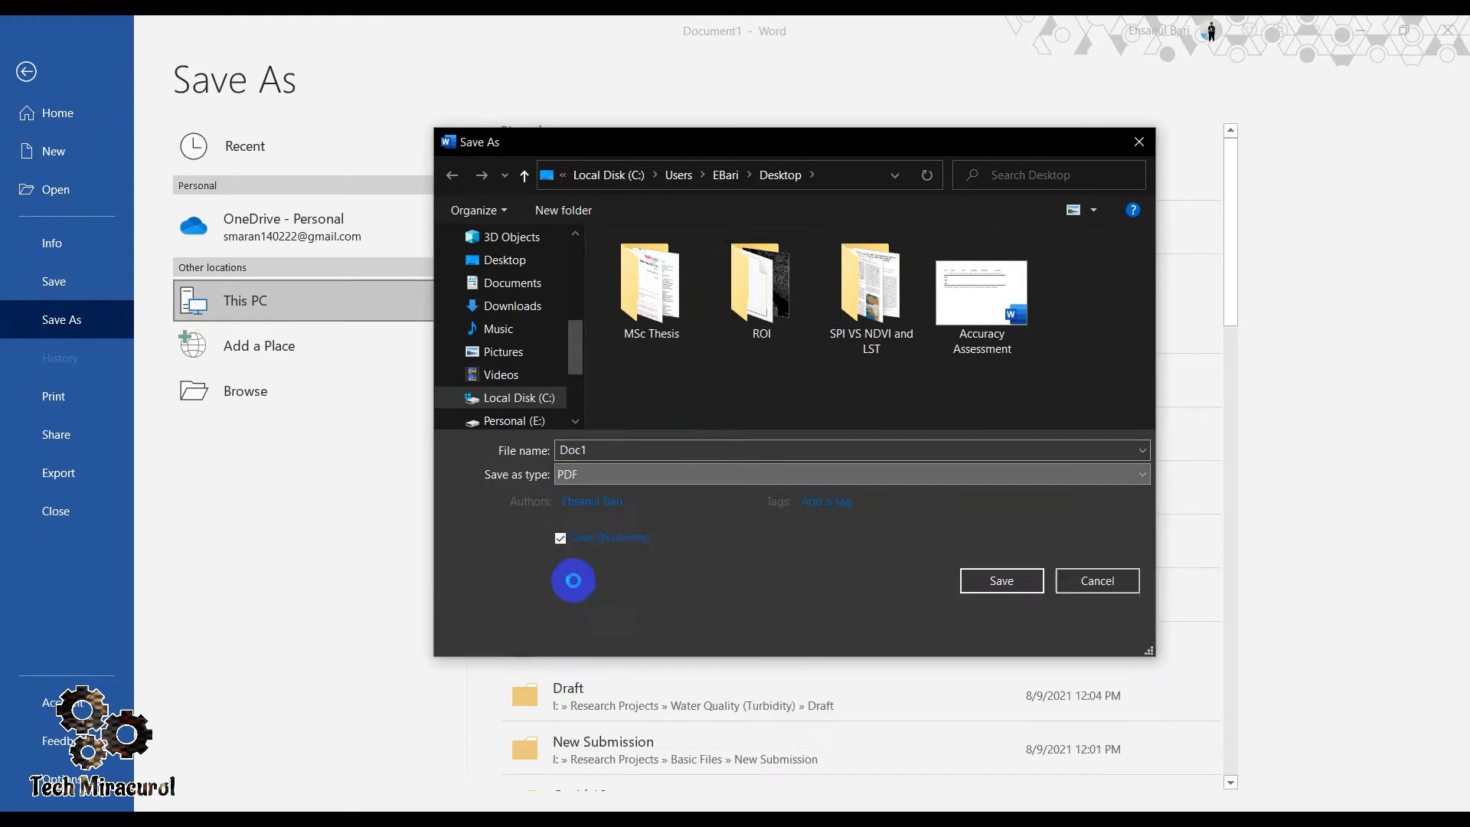
pyautogui.doubleClick(598, 450)
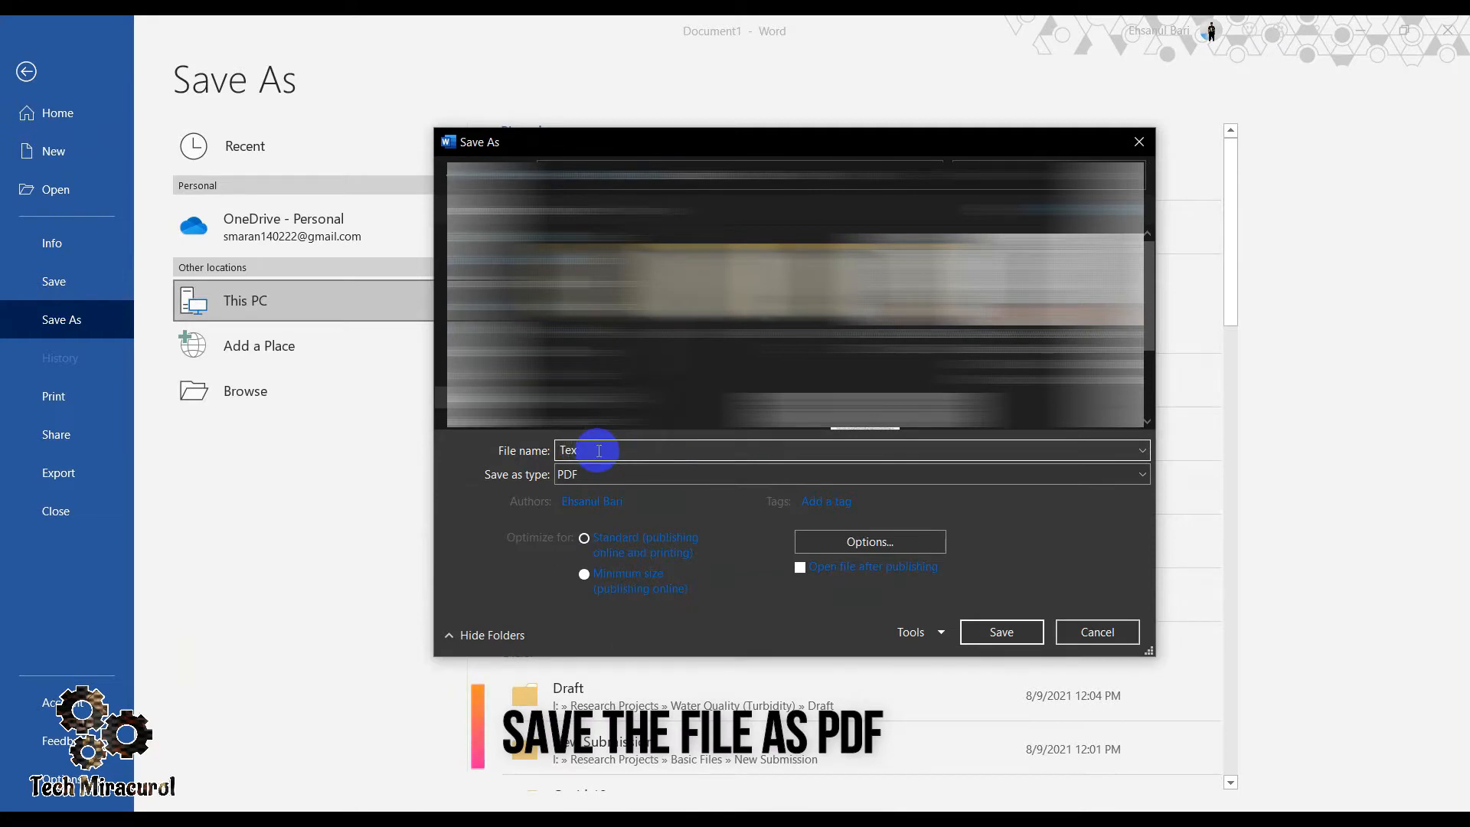
pyautogui.write('Image to')
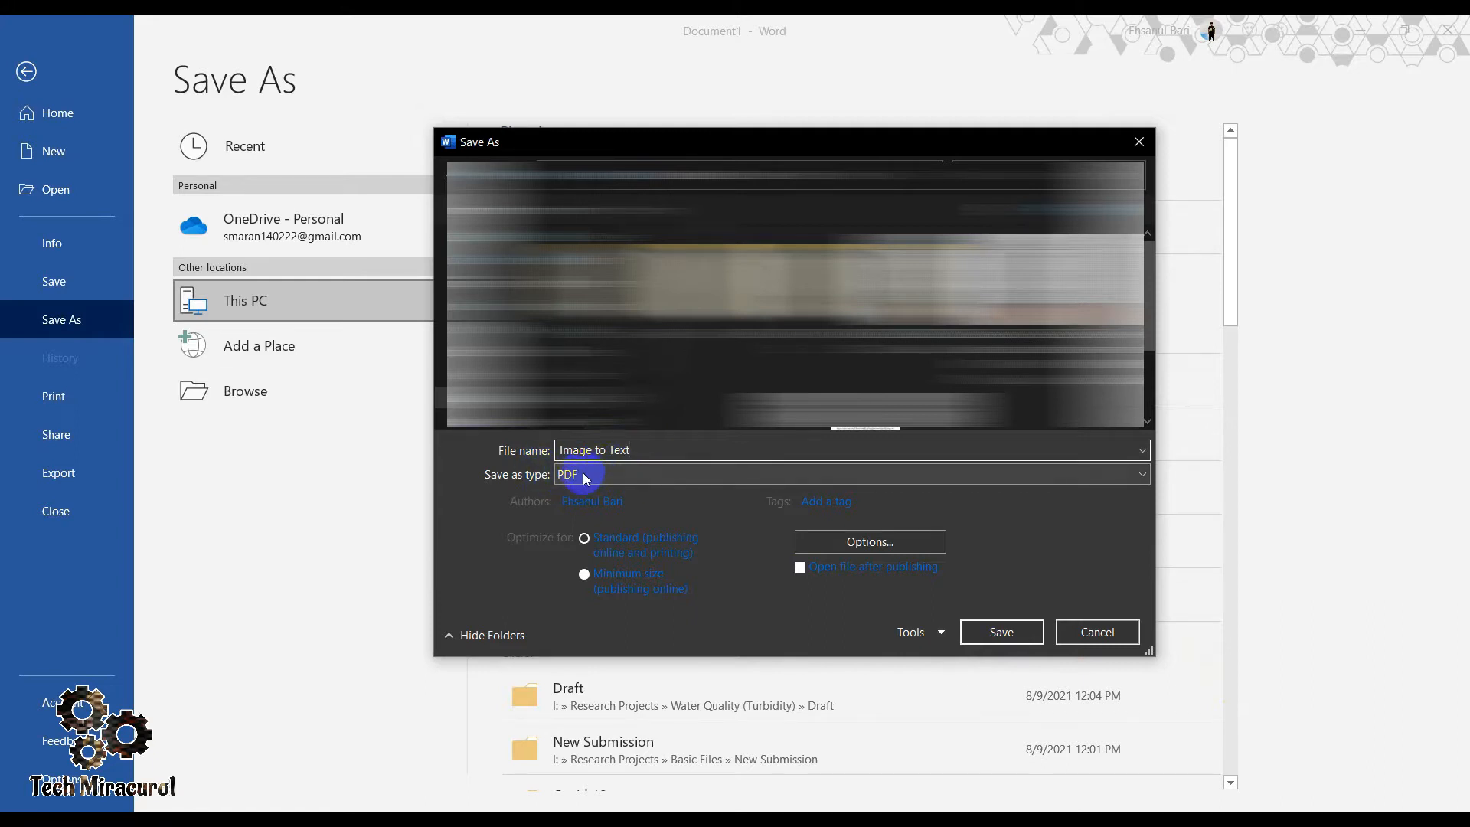
pyautogui.click(1002, 632)
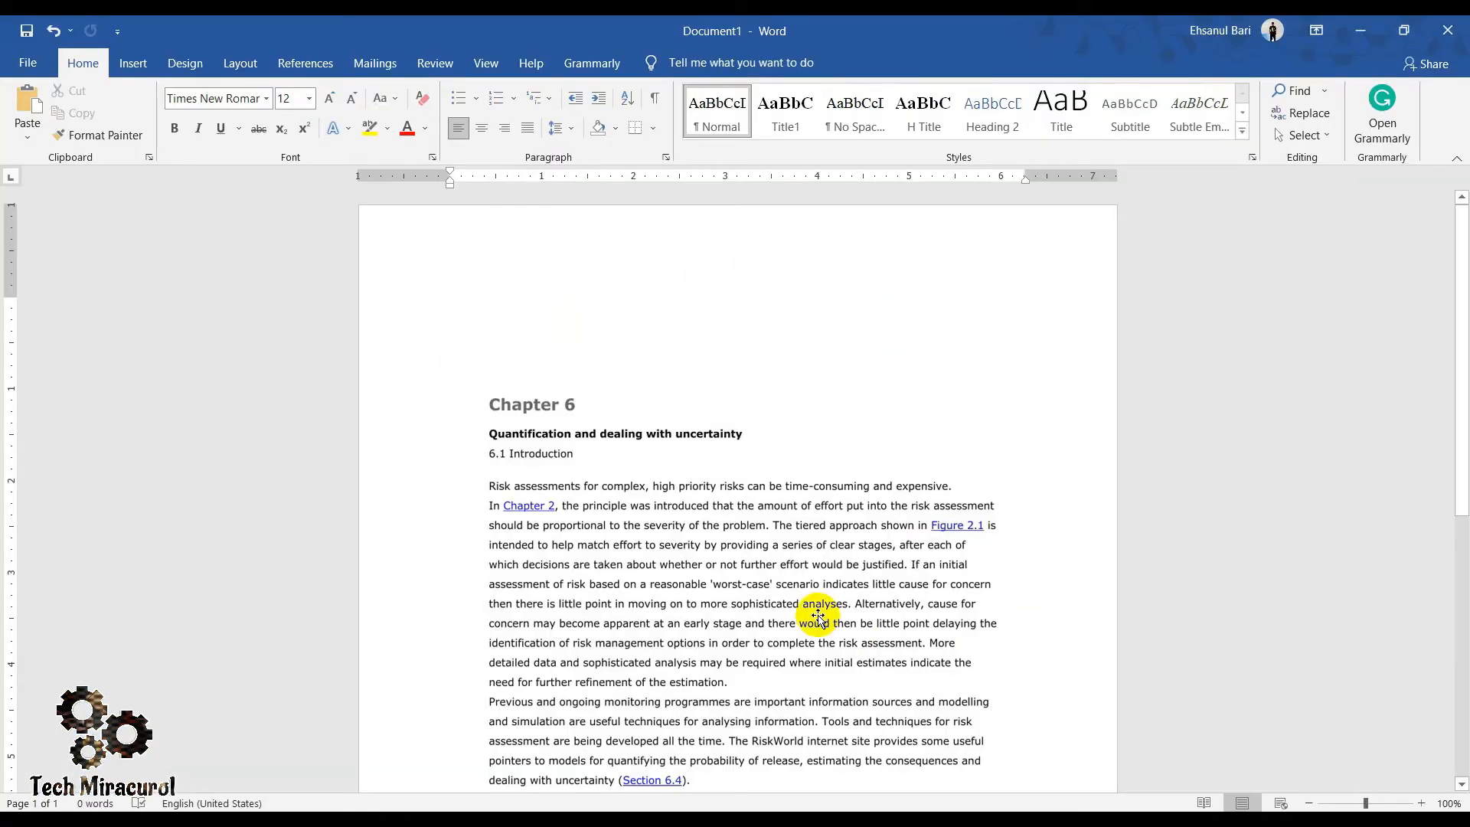
# - Delete the page picture from the document, leaving a blank page
pyautogui.click(803, 590)
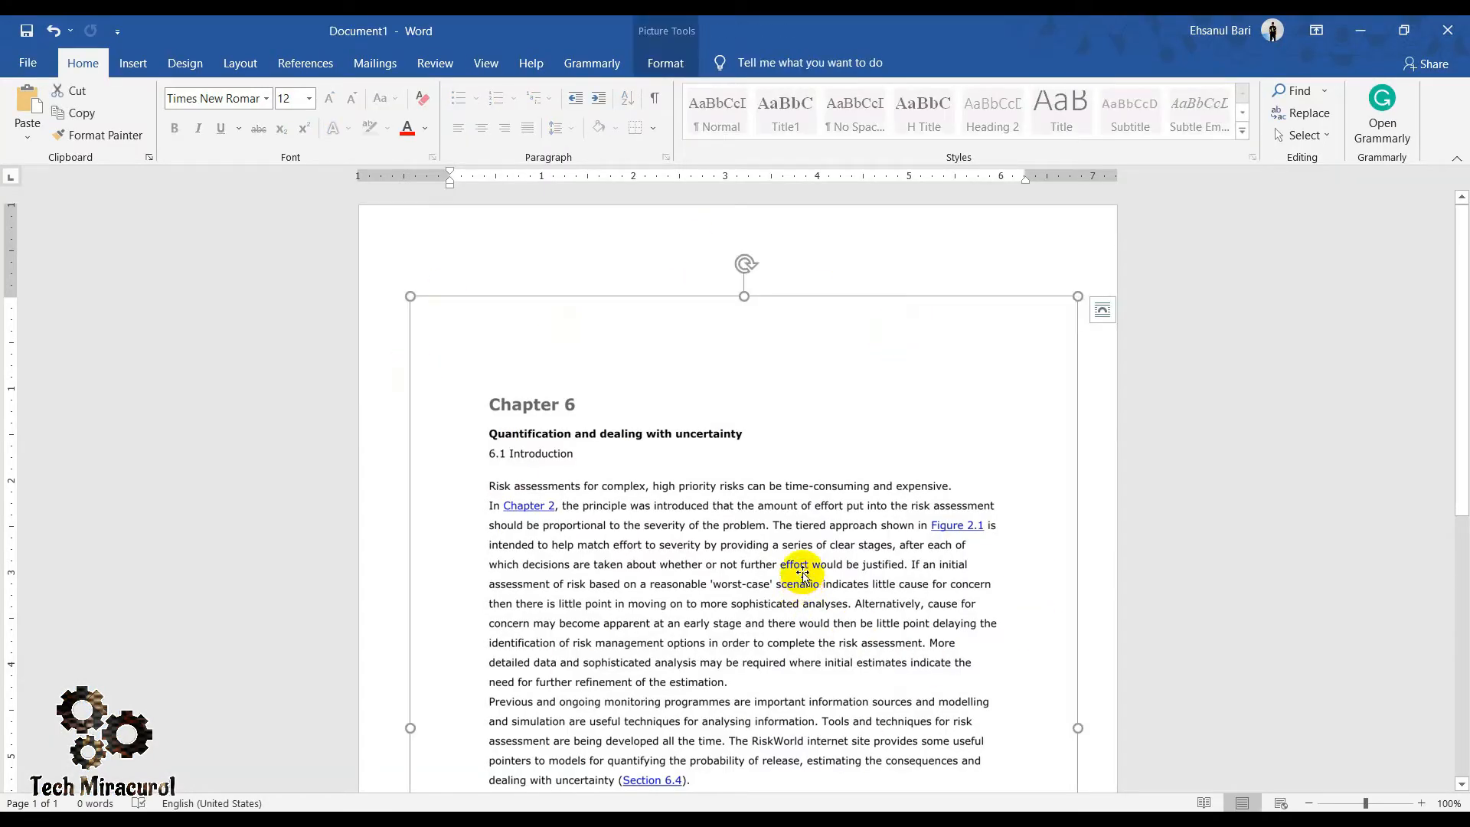
pyautogui.rightClick(770, 356)
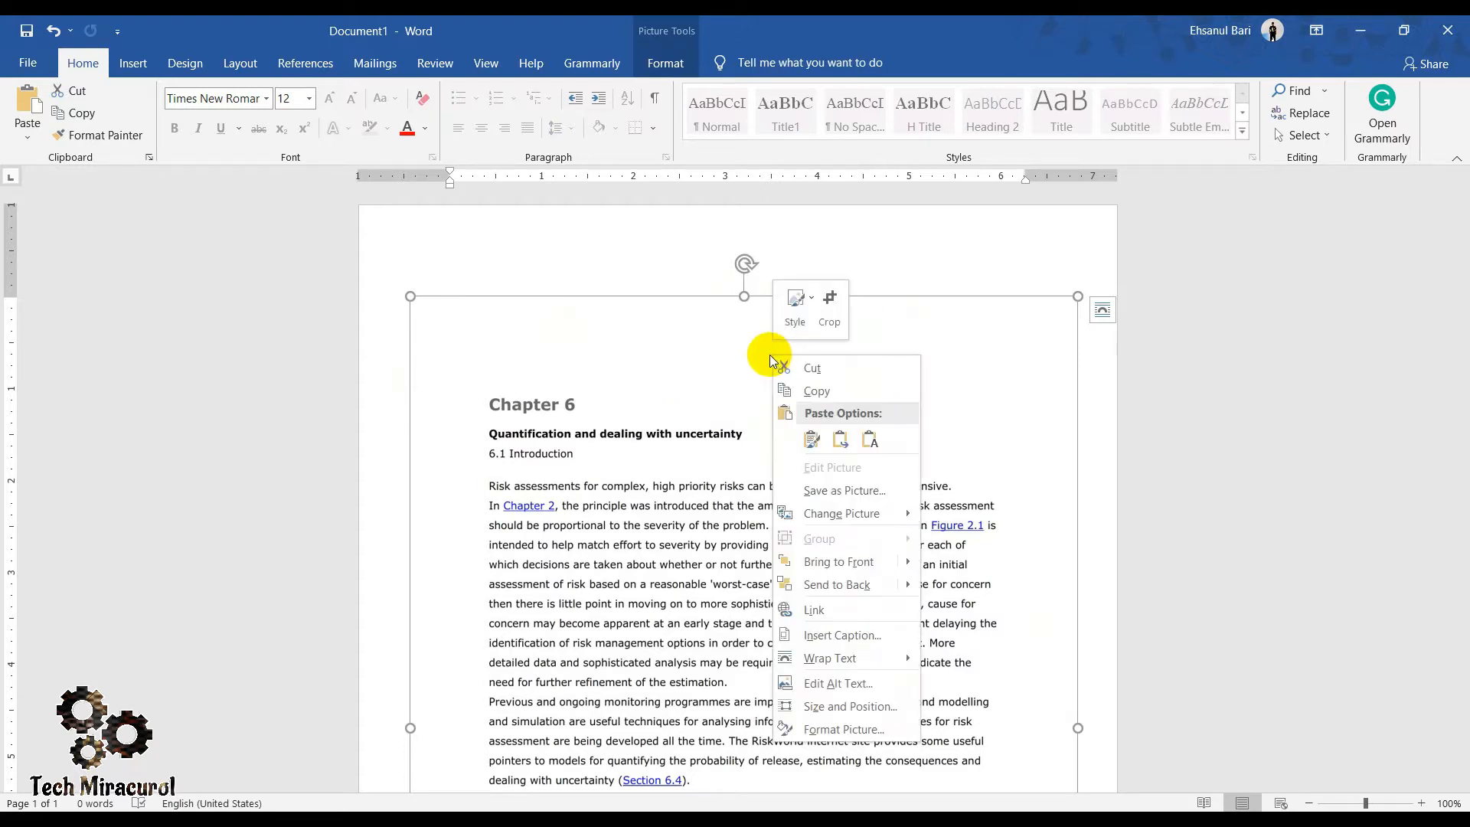
pyautogui.click(605, 346)
pyautogui.press('Delete')
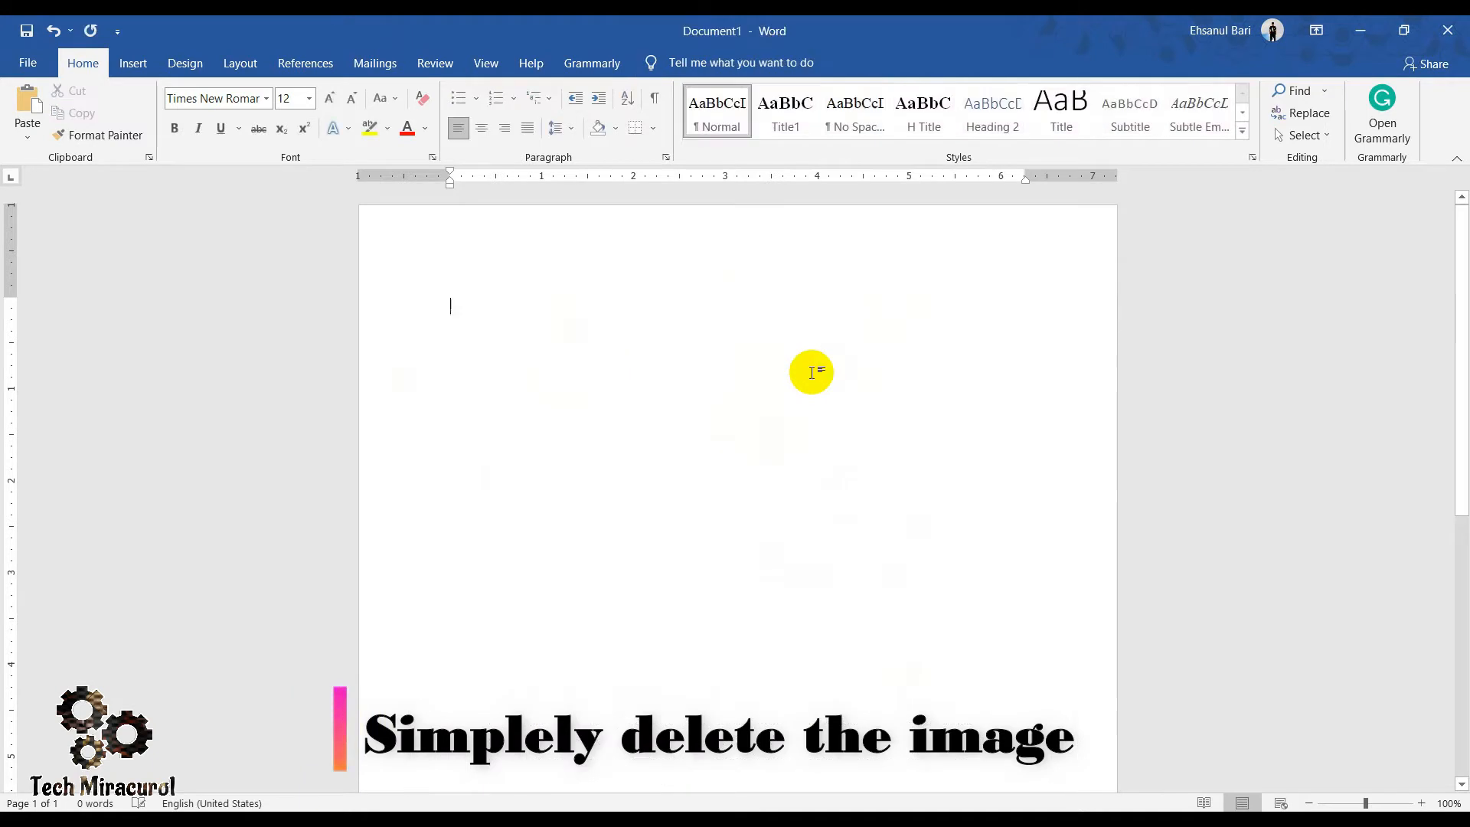
# - Switch the document to Outline view and show the master document commands
pyautogui.click(484, 65)
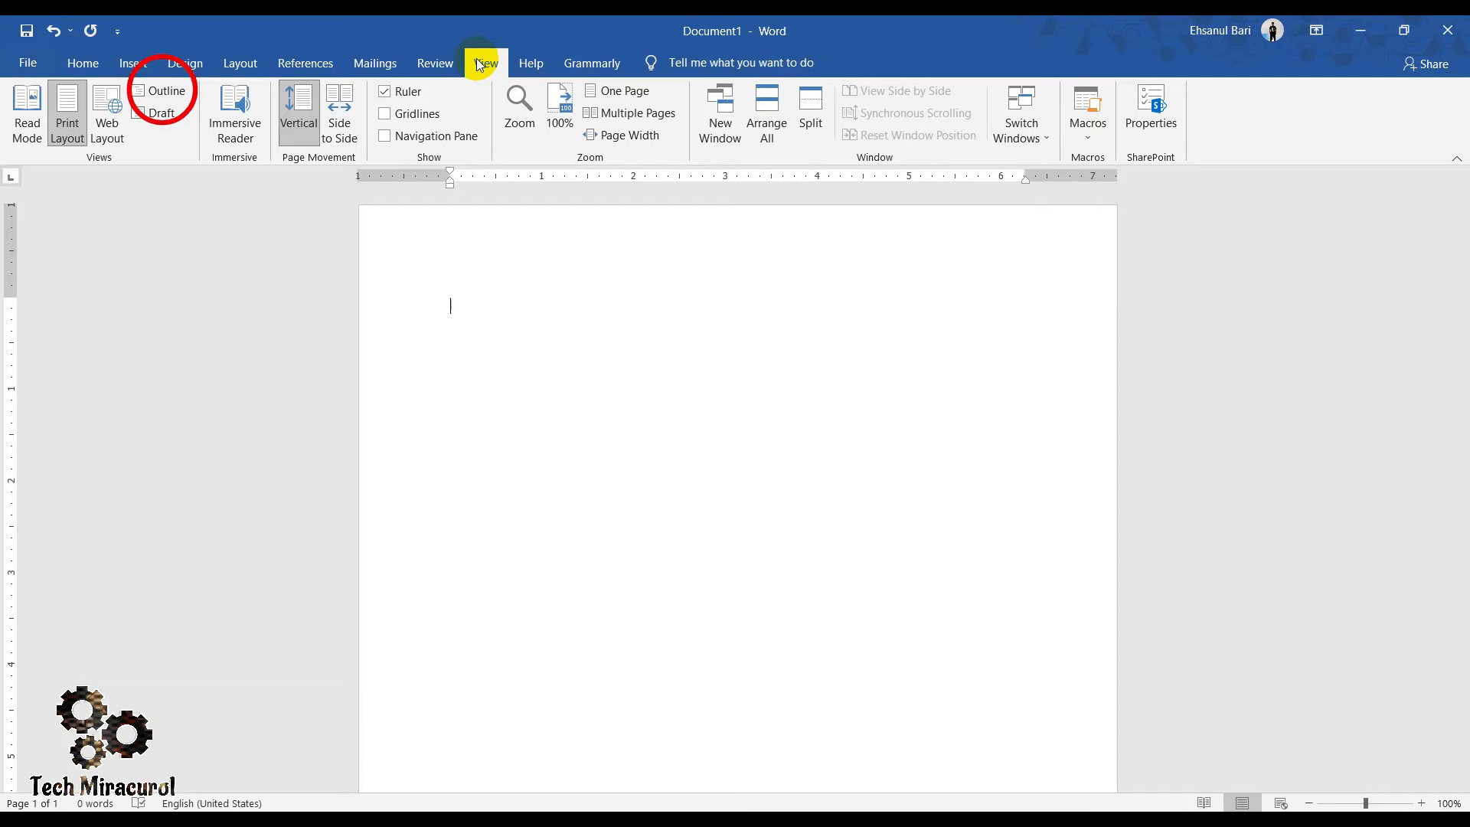
pyautogui.click(160, 92)
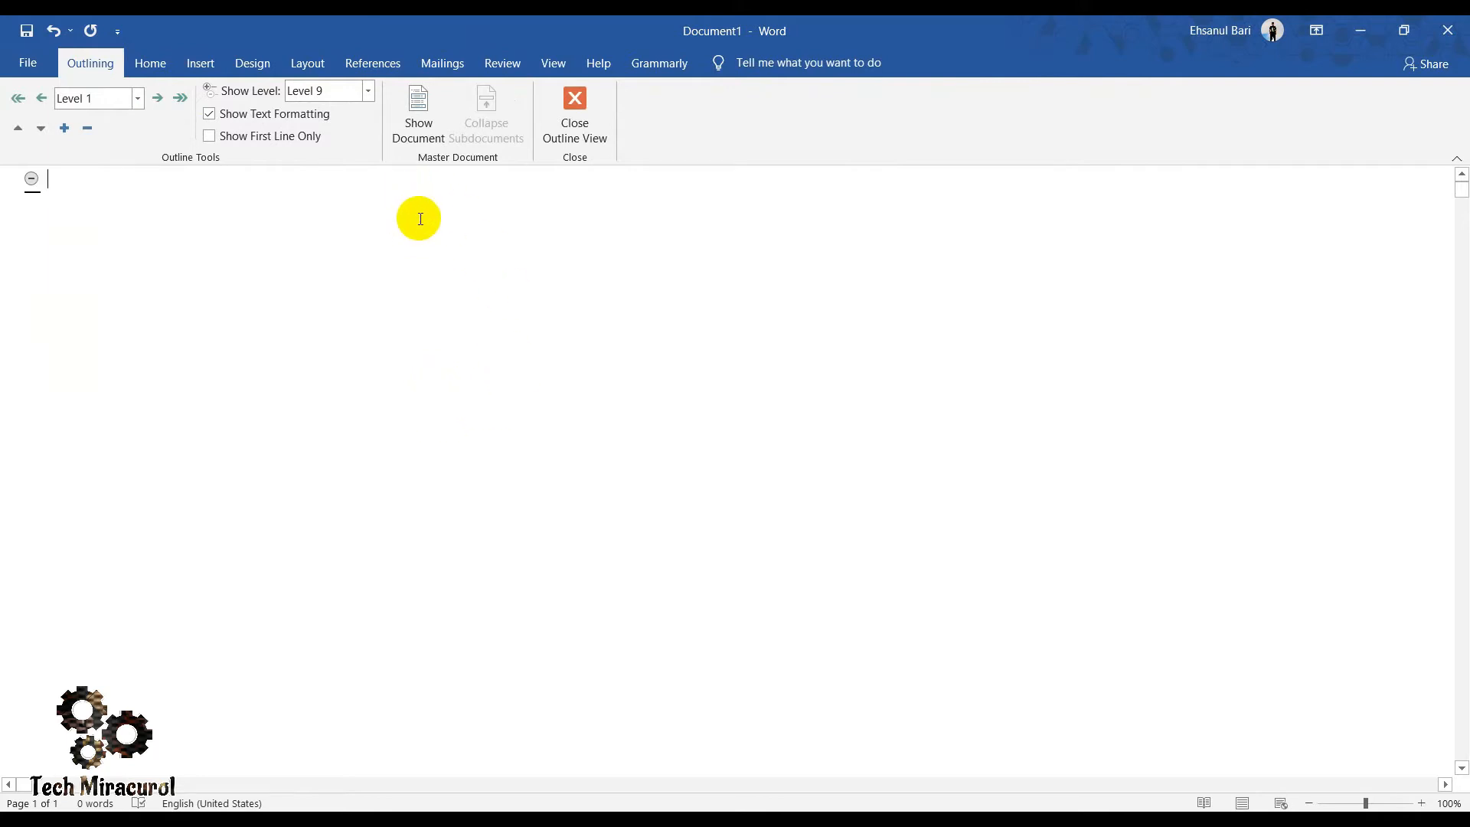
pyautogui.click(418, 121)
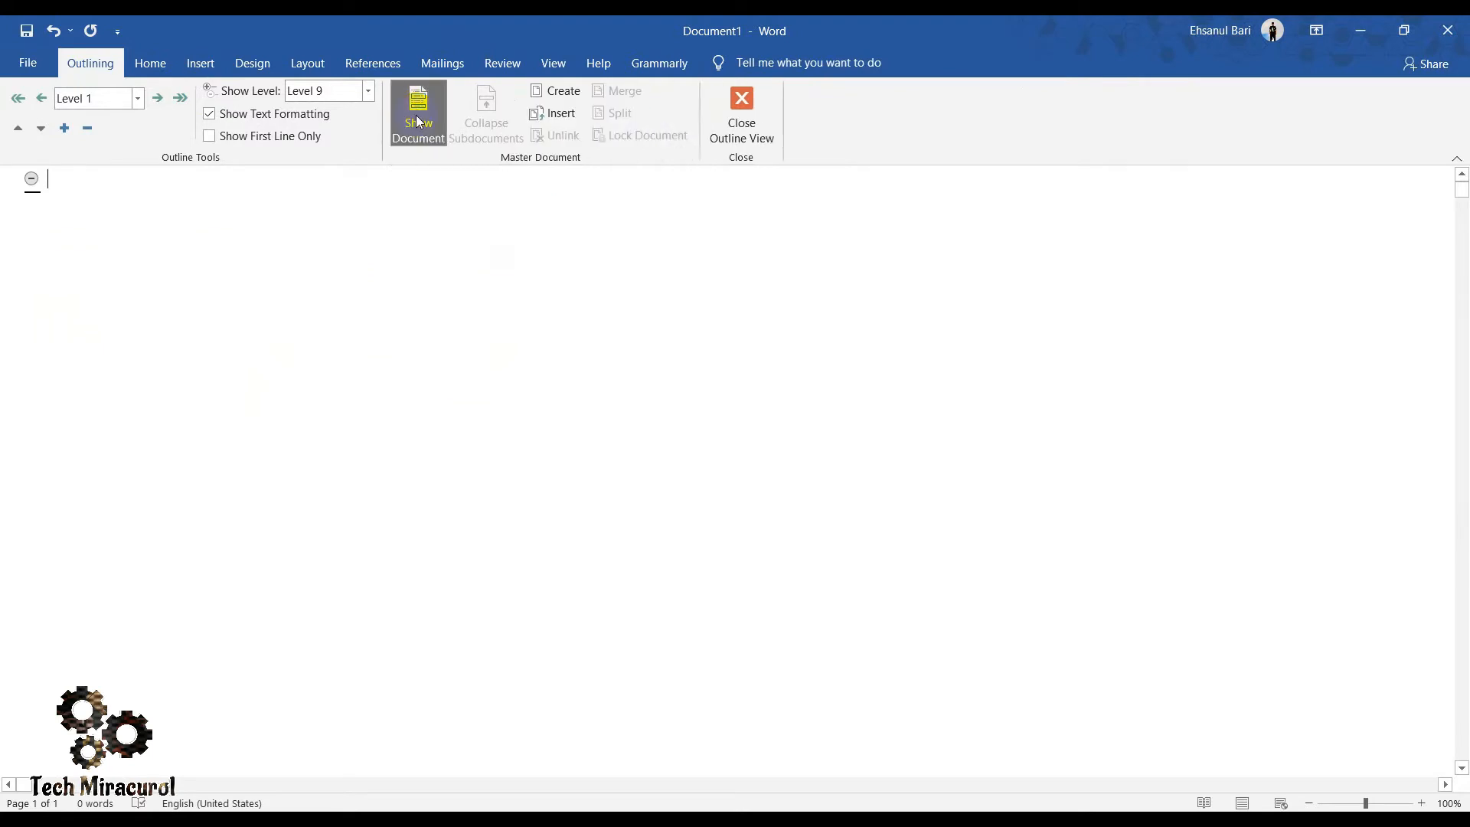
# - Insert the PDF "Image to Text" from the Desktop as a subdocument, accepting its conversion and renaming all conflicting styles
pyautogui.click(554, 114)
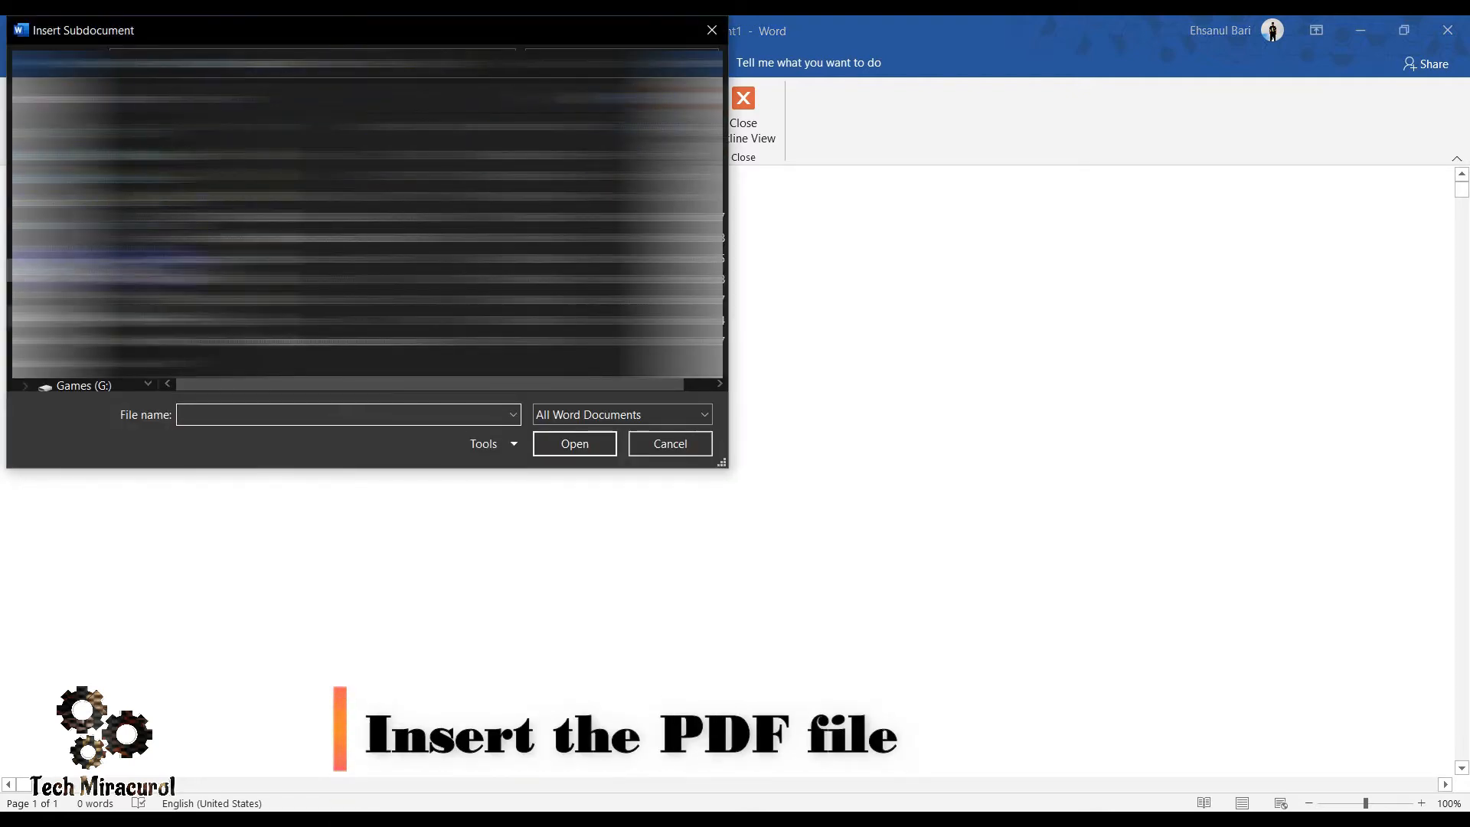
pyautogui.click(85, 179)
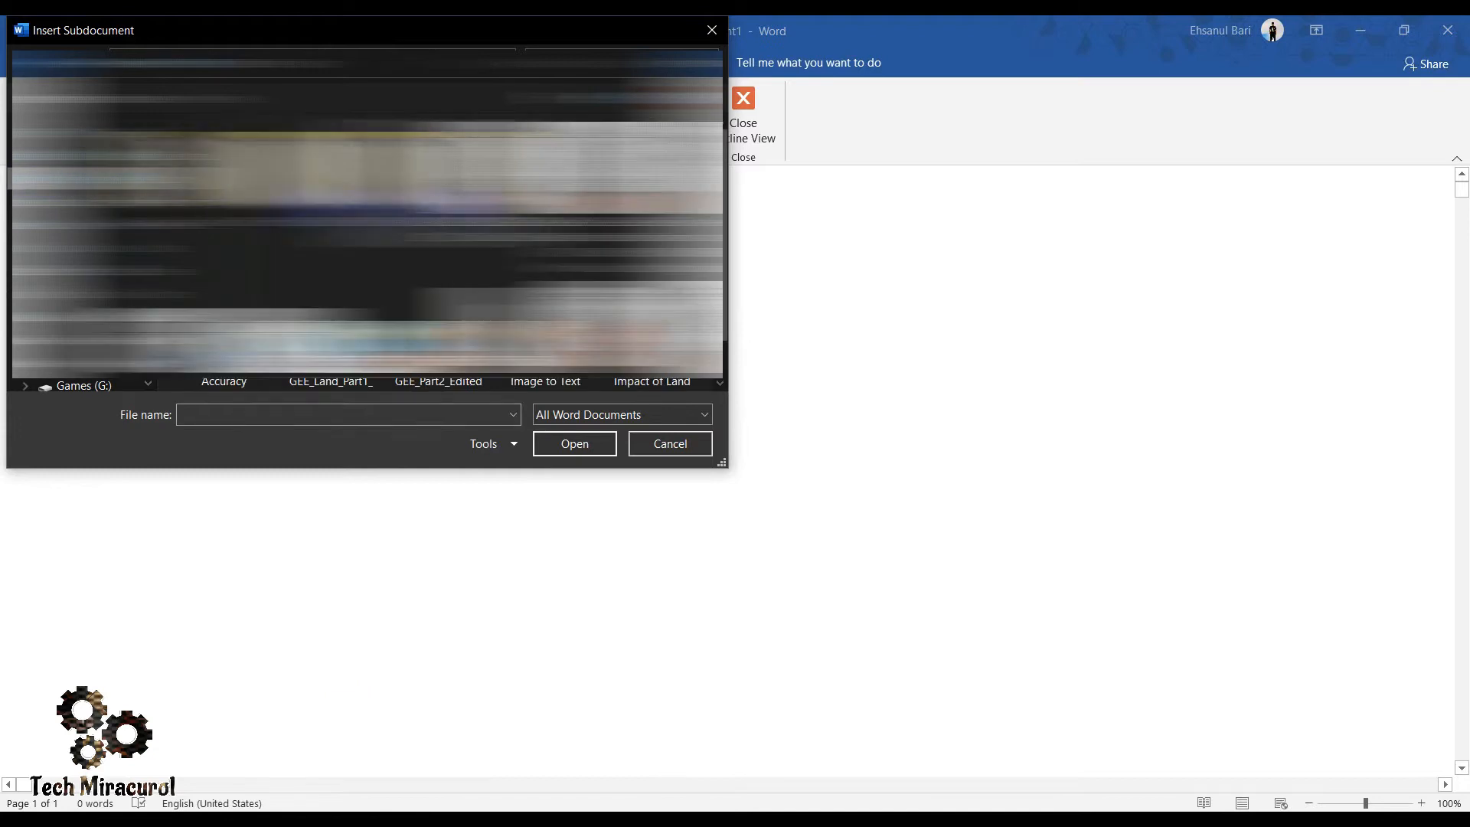
pyautogui.scroll(-5, 368, 230)
pyautogui.click(468, 392)
pyautogui.click(574, 444)
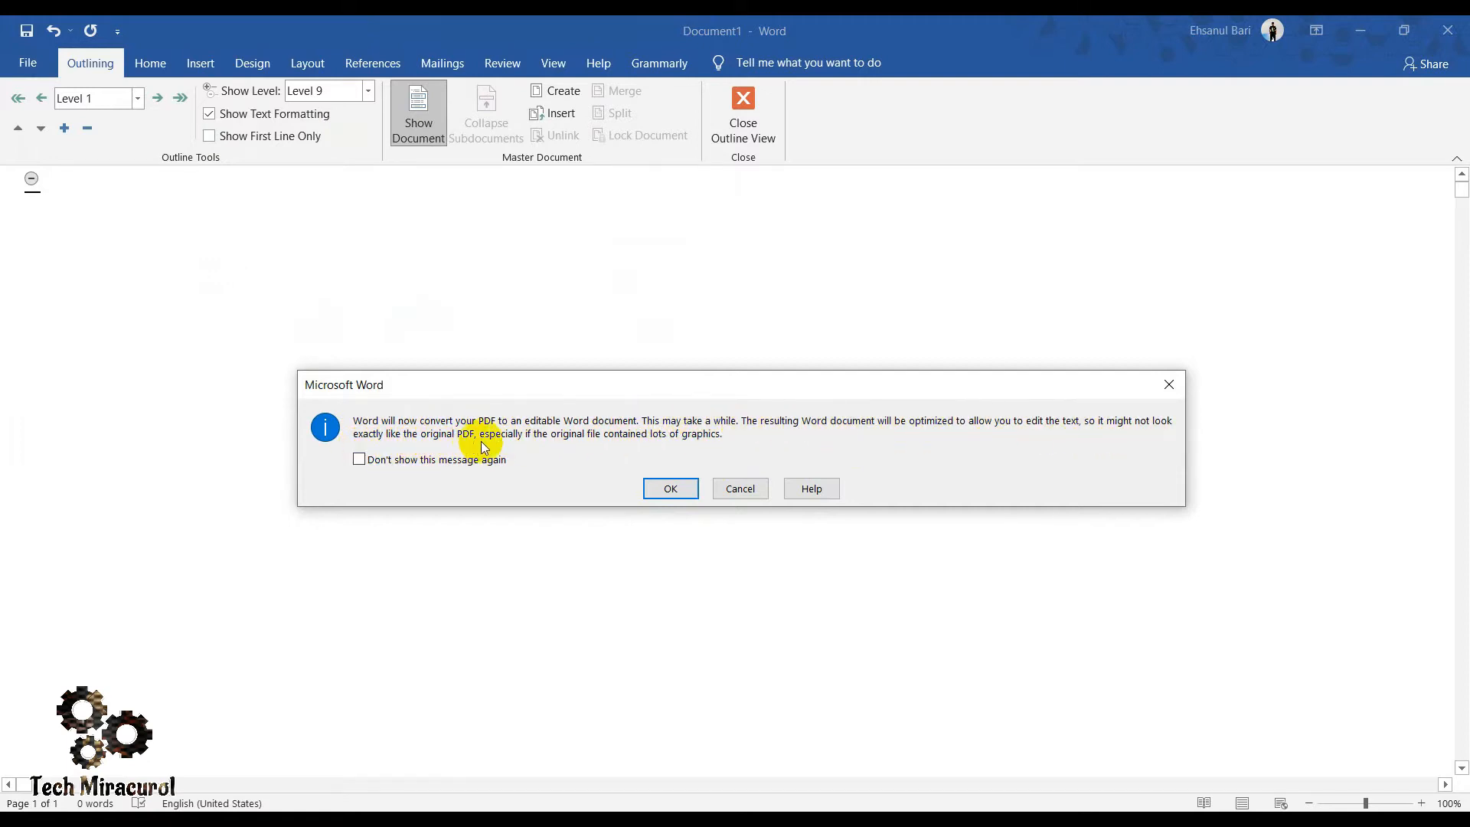
pyautogui.click(671, 488)
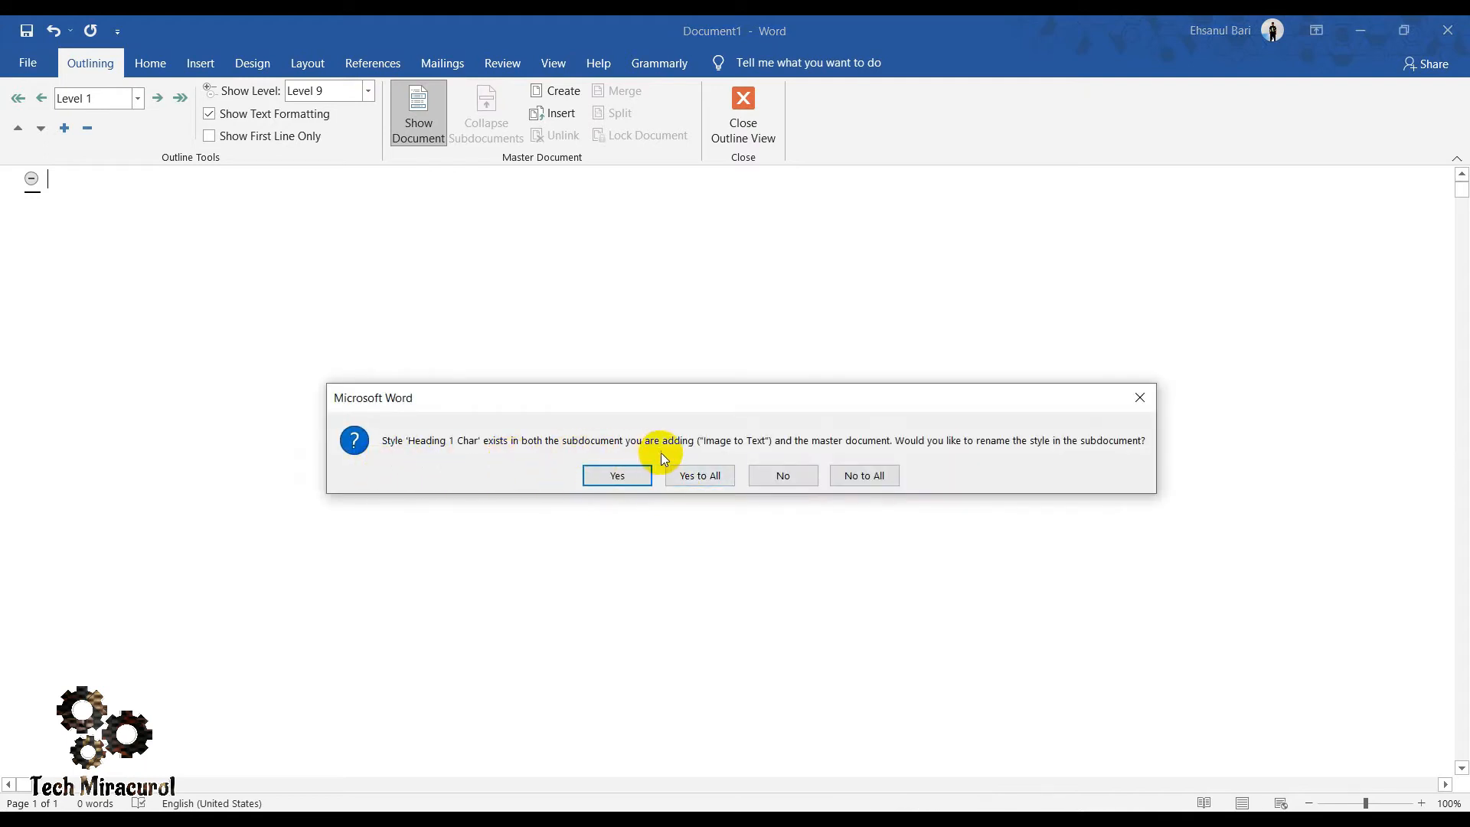
pyautogui.click(699, 475)
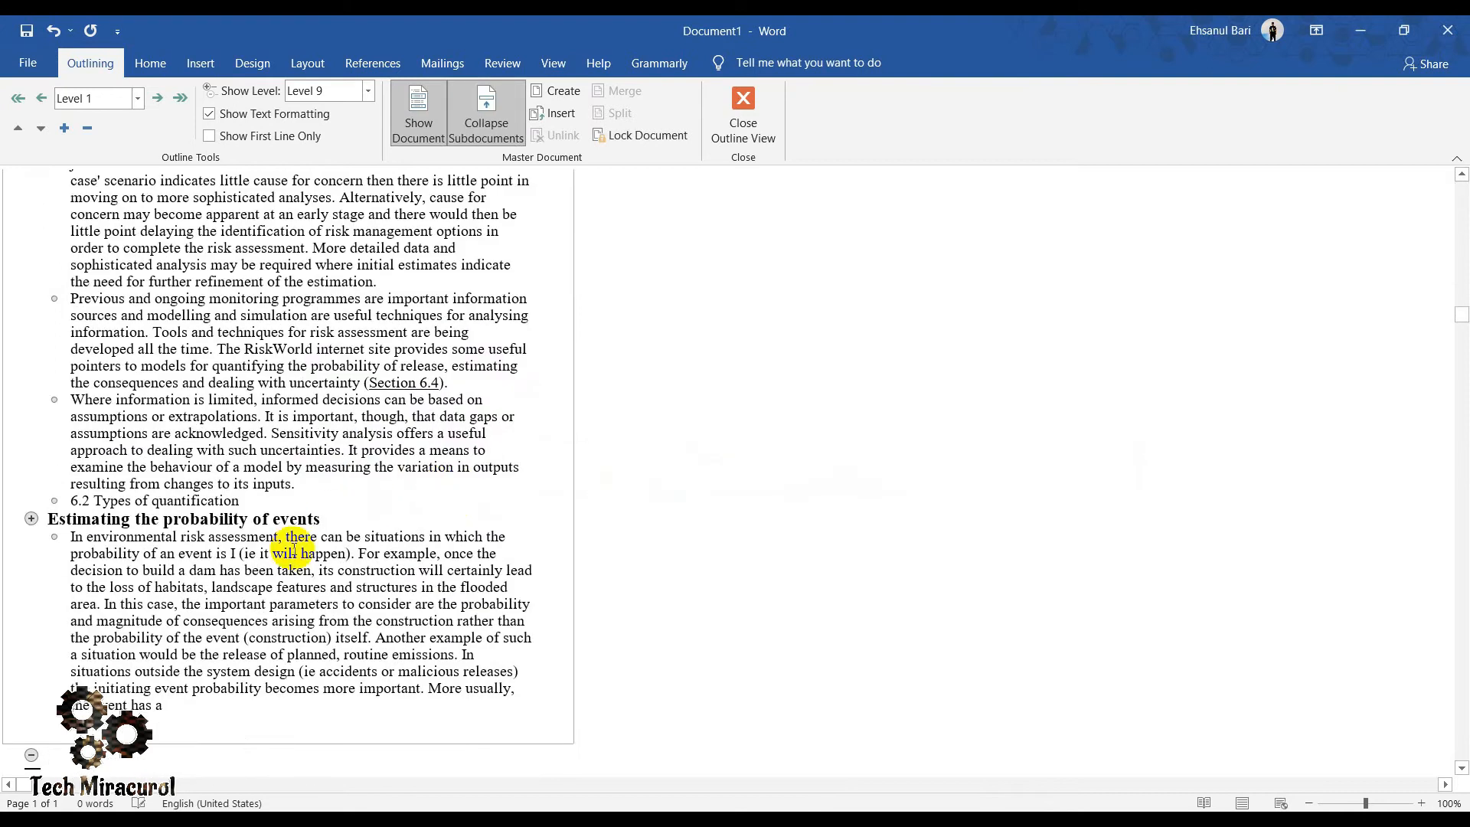
# - Select the inserted text, close Outline view to return to the page layout, and clear the selection
pyautogui.moveTo(181, 712); pyautogui.dragTo(66, 203)
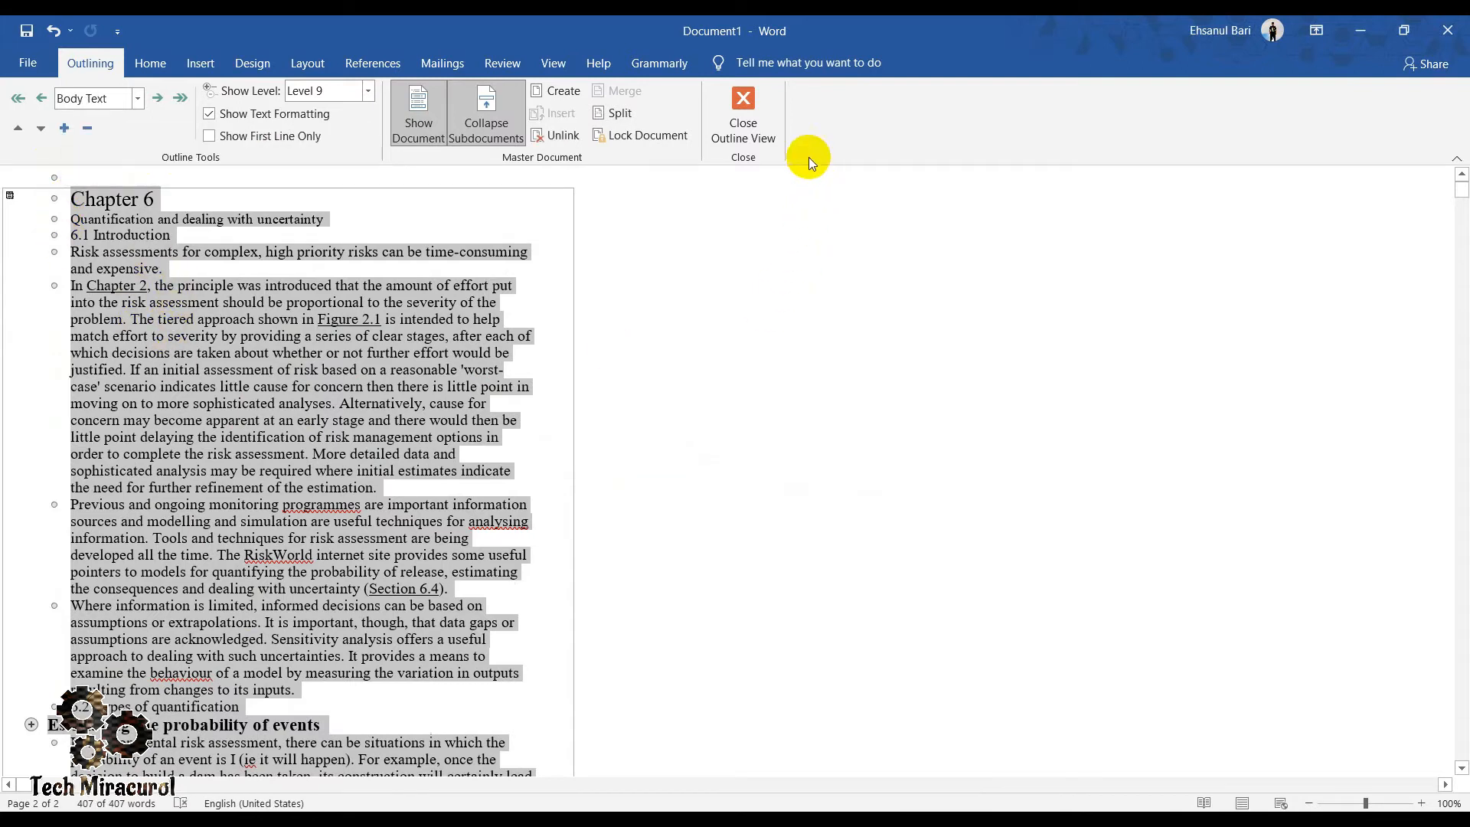
pyautogui.click(750, 130)
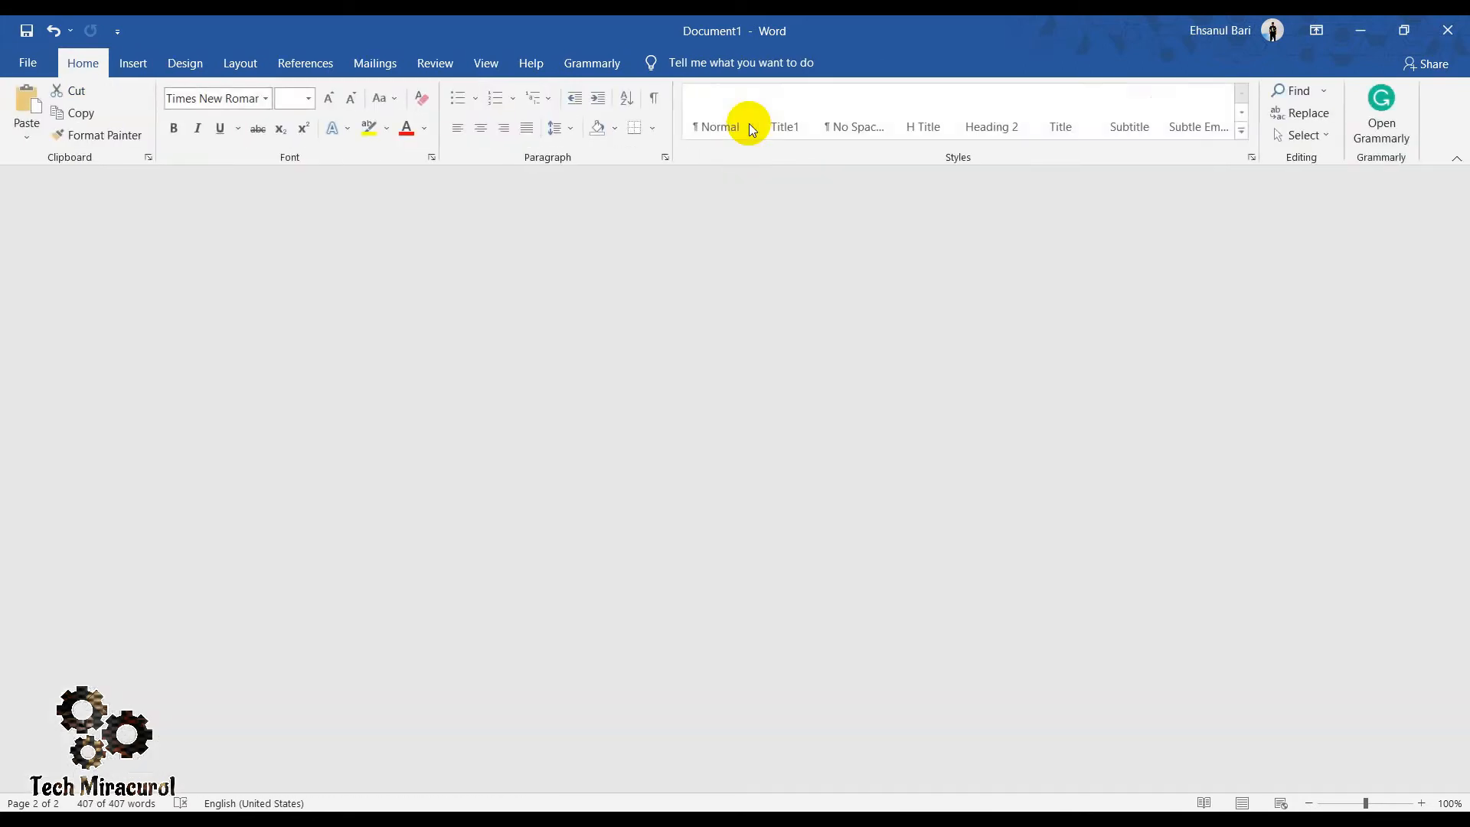
pyautogui.scroll(-6, 687, 440)
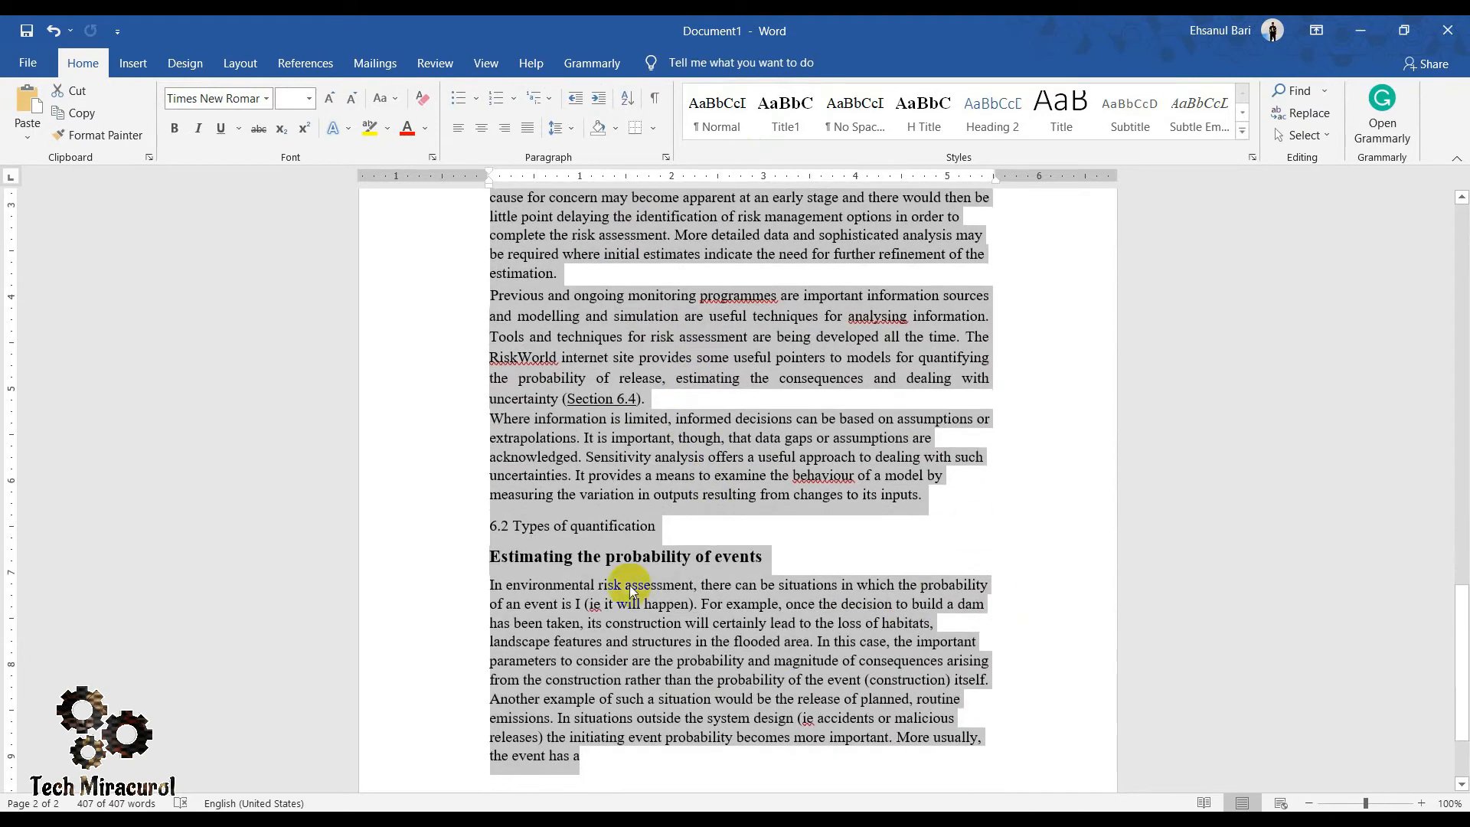
pyautogui.click(916, 555)
pyautogui.scroll(8, 781, 582)
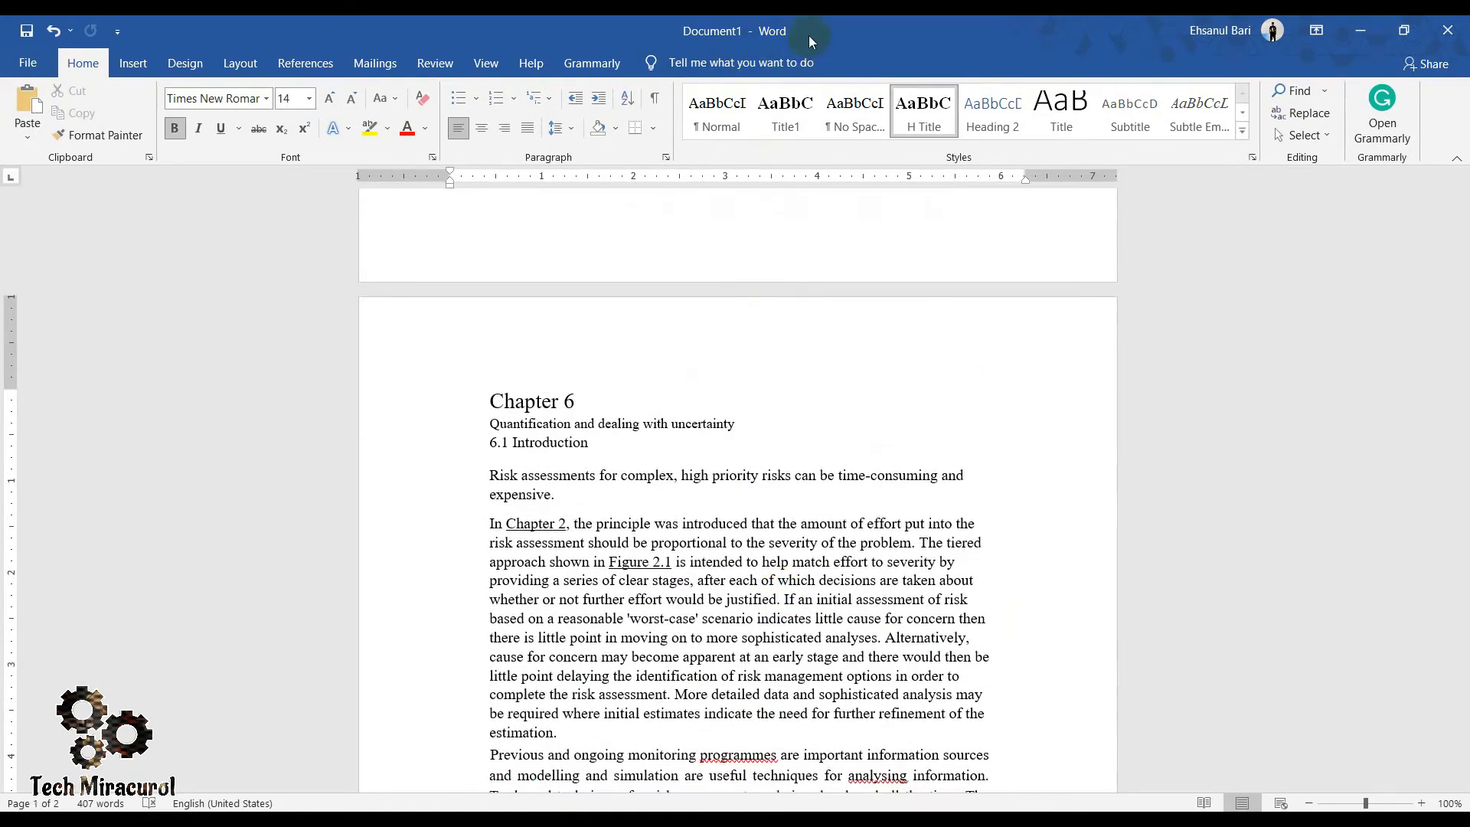
# - Switch to the Photos window with the original page image and place it side by side with the Word document
pyautogui.click(246, 818)
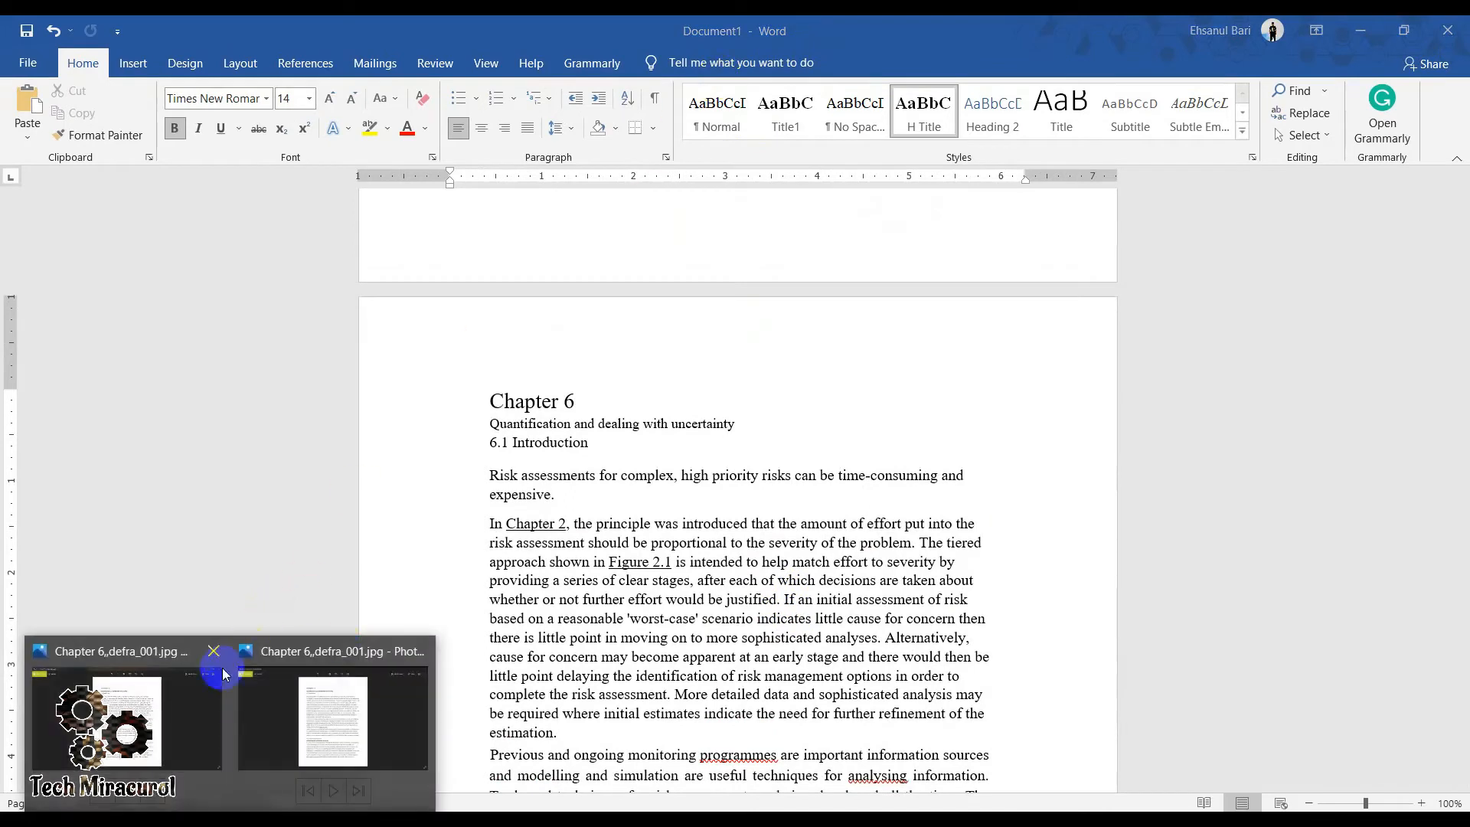
pyautogui.click(172, 709)
pyautogui.moveTo(730, 27); pyautogui.dragTo(3, 178)
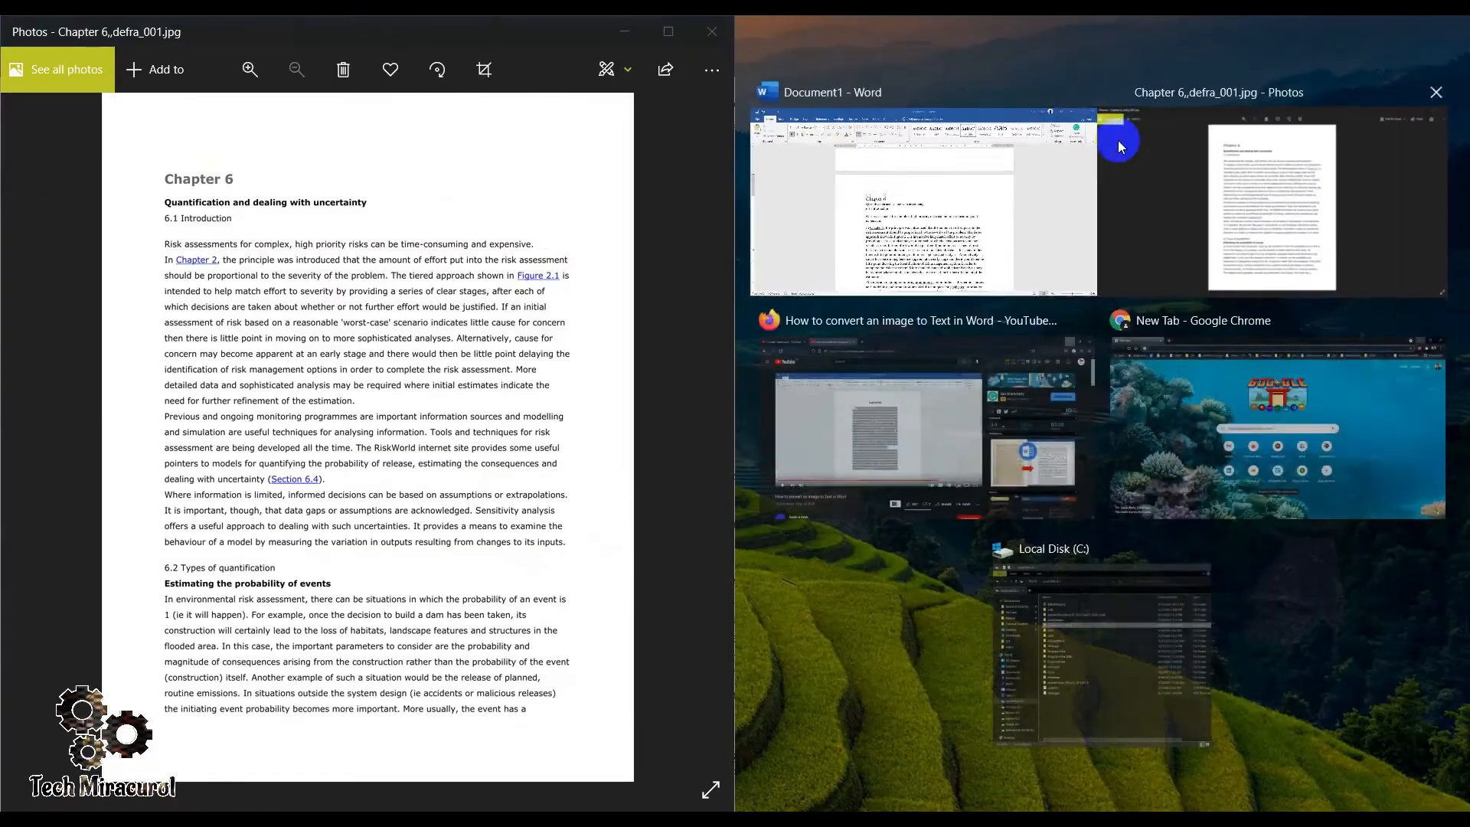
pyautogui.click(1027, 187)
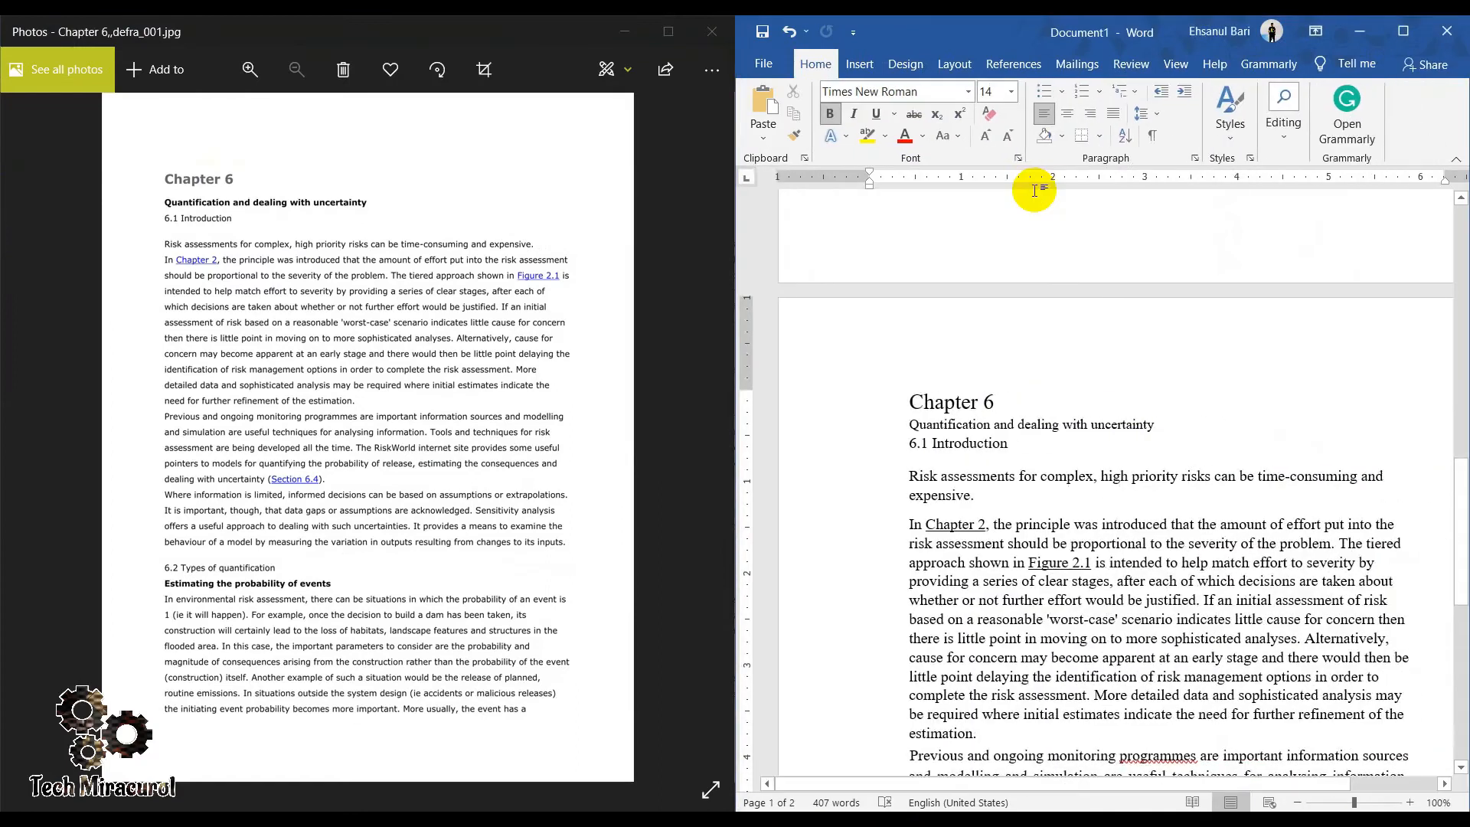
# - Compare the converted text with the original page image, from the Chapter 6 heading to the last paragraph
pyautogui.scroll(-10, 1088, 372)
pyautogui.scroll(10, 1094, 367)
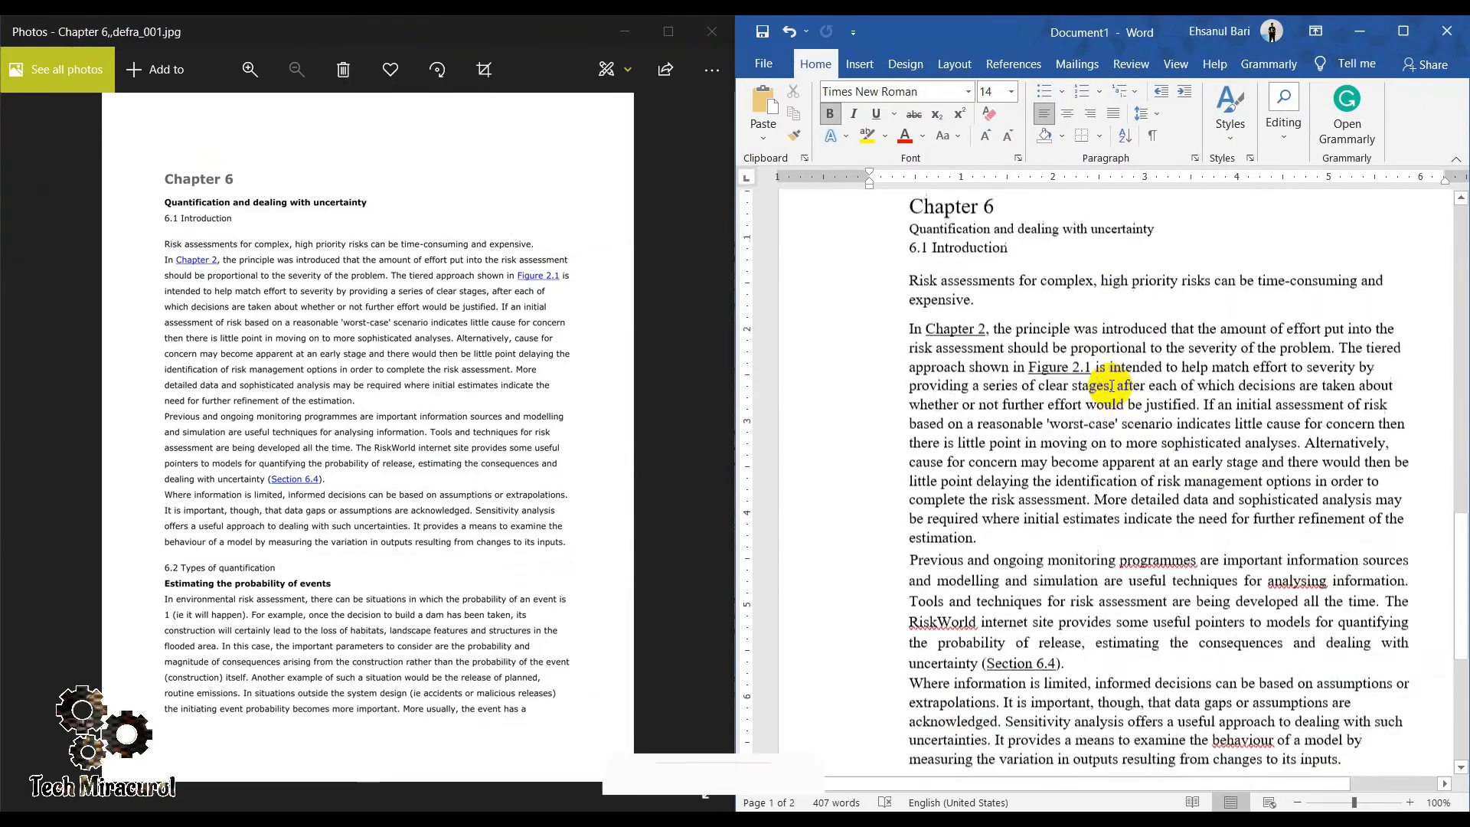
pyautogui.moveTo(910, 207); pyautogui.dragTo(996, 211)
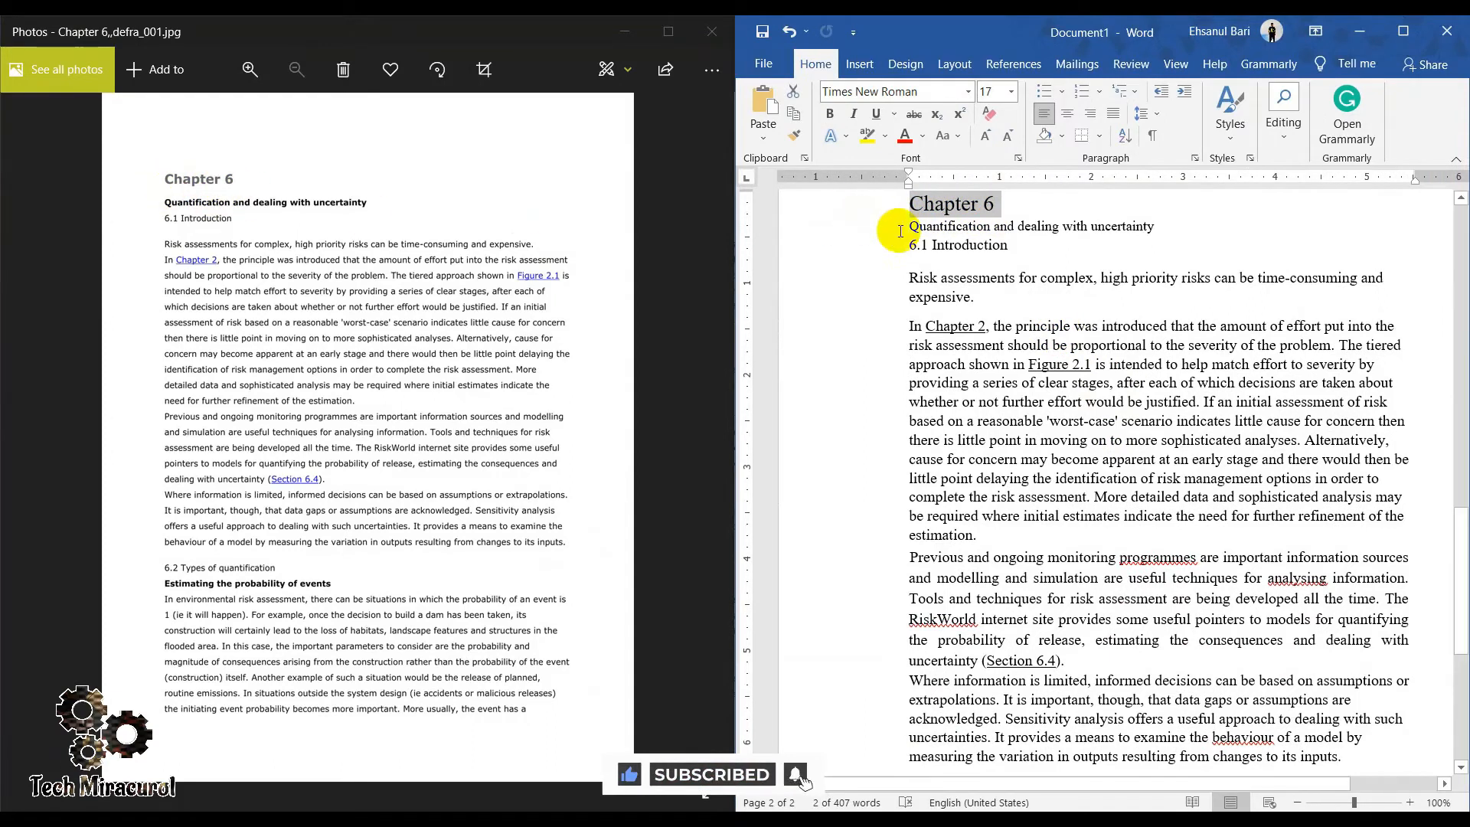
pyautogui.moveTo(901, 228); pyautogui.dragTo(1126, 246)
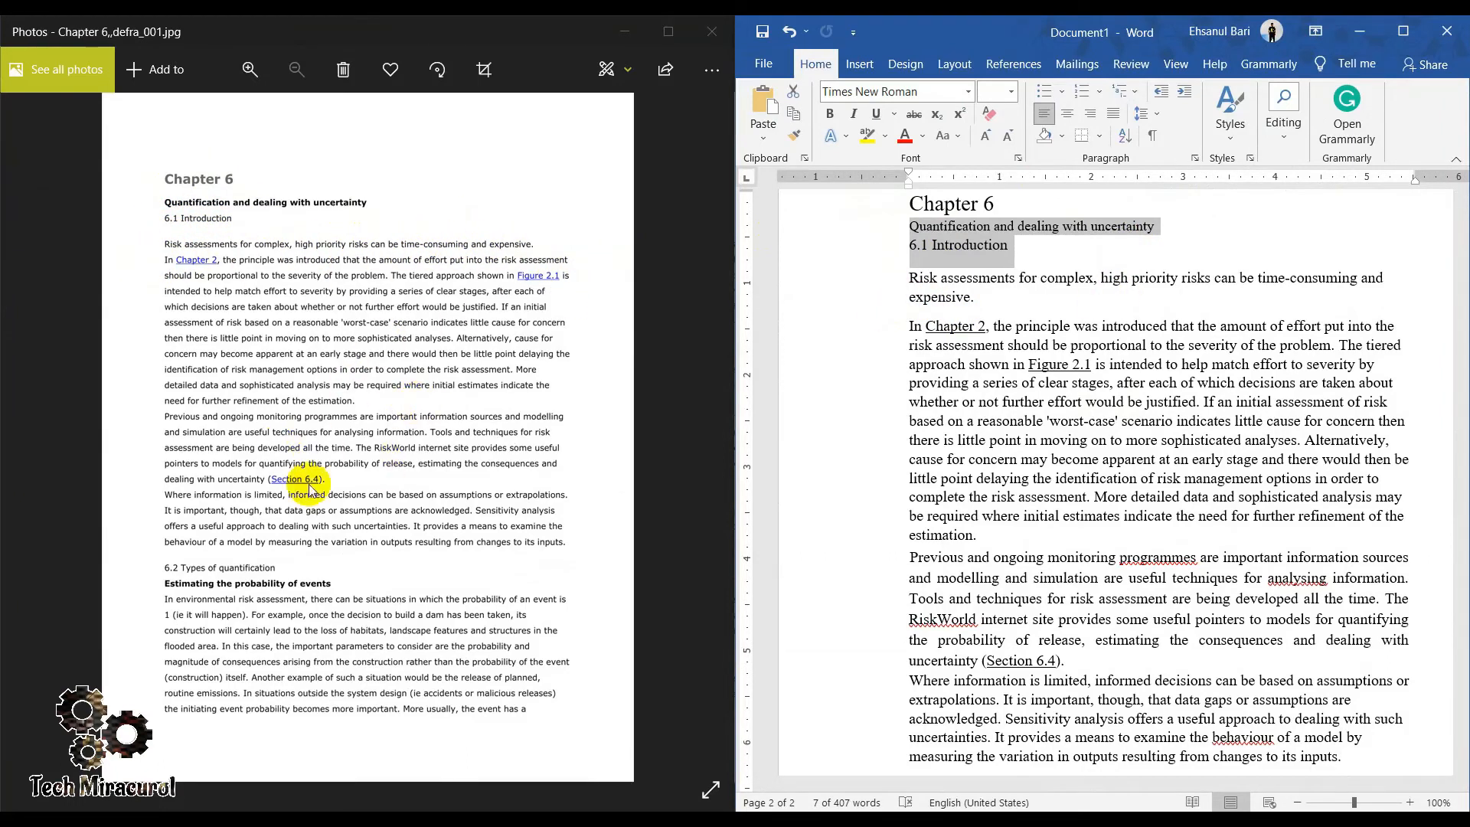
pyautogui.scroll(-5, 1116, 443)
pyautogui.scroll(-2, 953, 473)
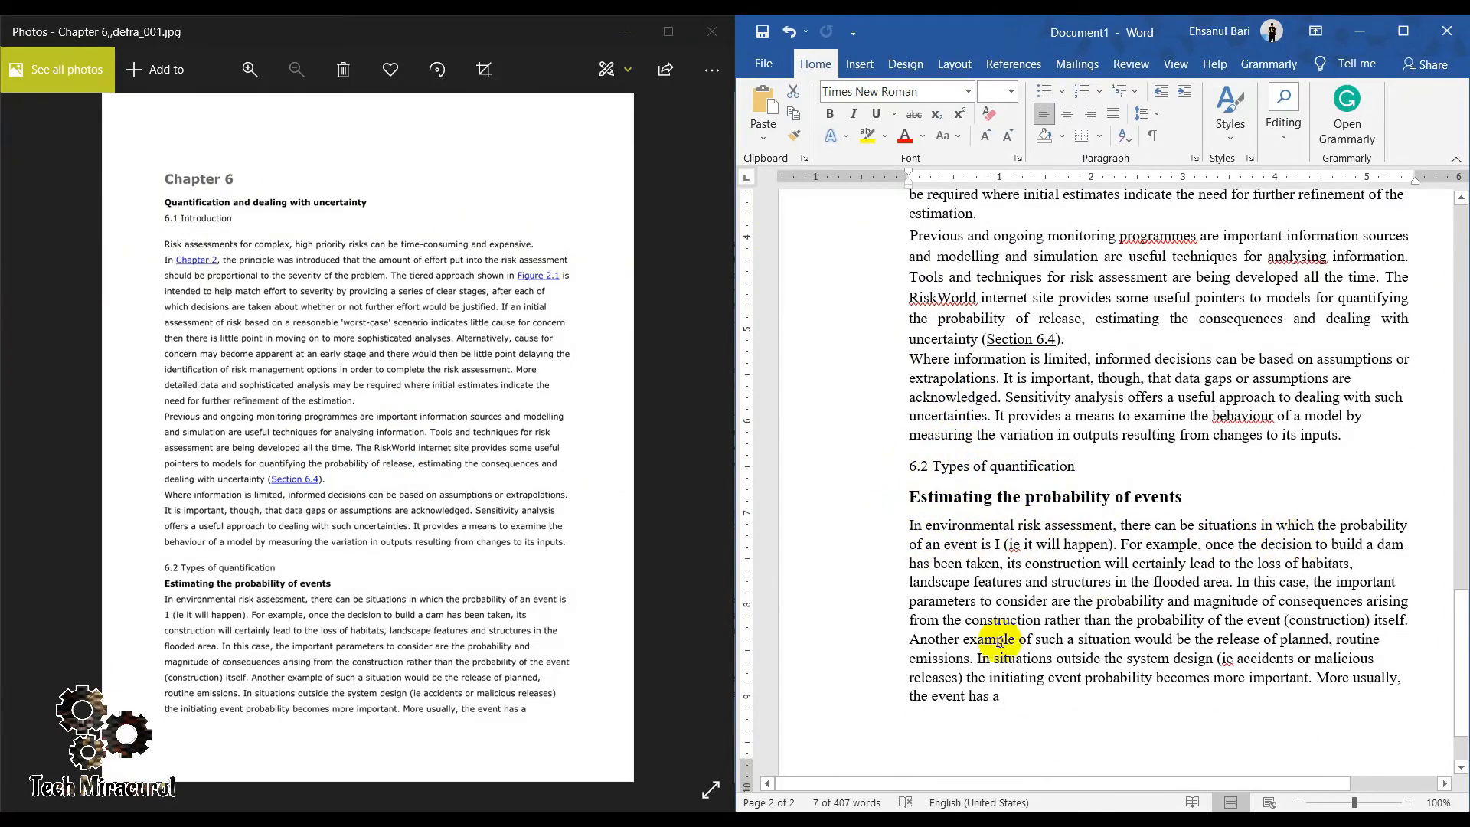
pyautogui.scroll(-2, 1020, 643)
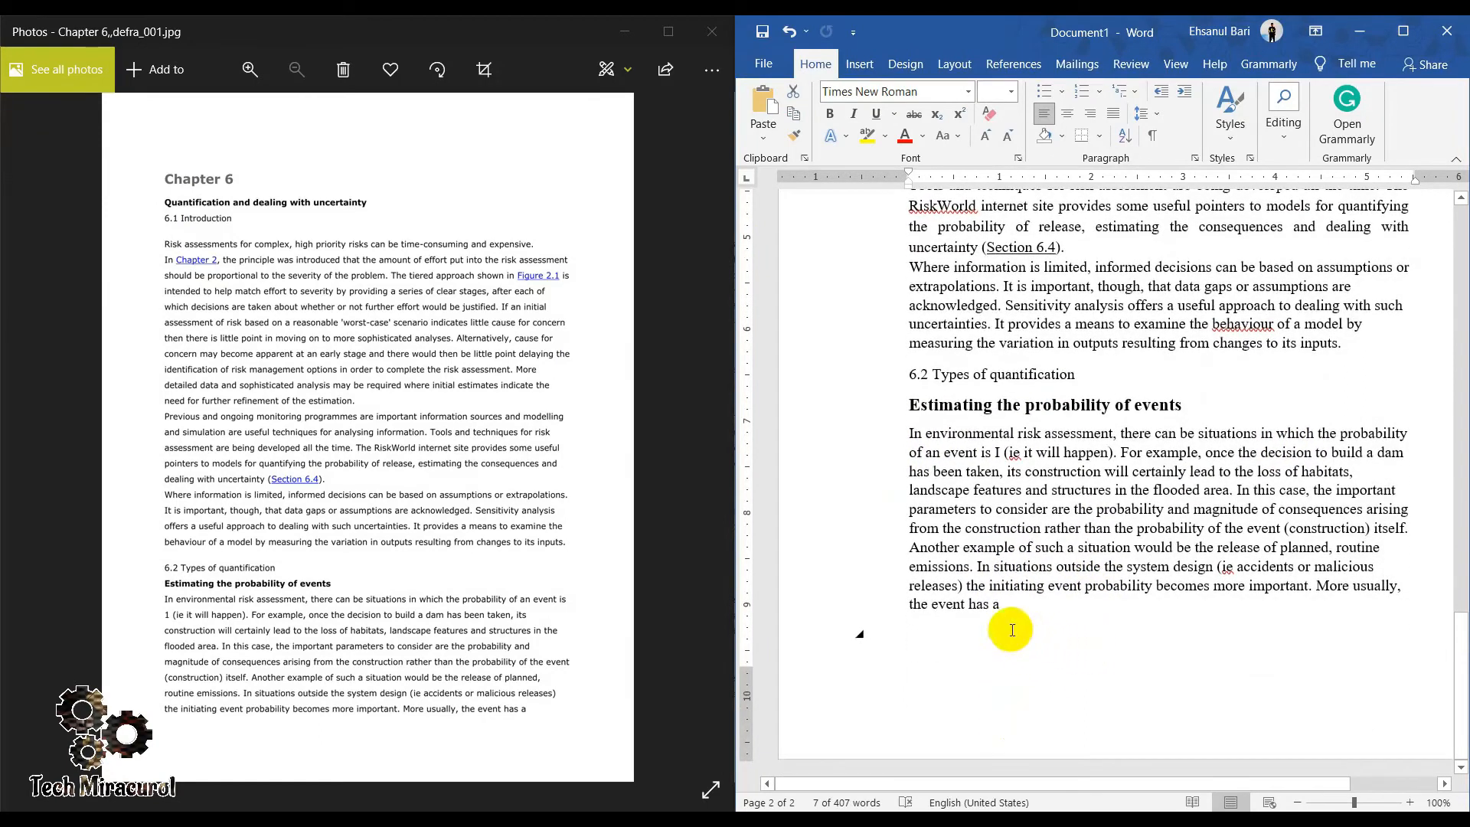
pyautogui.scroll(4, 1018, 525)
pyautogui.scroll(-4, 1021, 564)
# - Select the converted text from its last line up to the Chapter 6 heading, check it against the image, and deselect it
pyautogui.moveTo(1013, 609); pyautogui.dragTo(883, 372)
pyautogui.moveTo(864, 227); pyautogui.dragTo(915, 622)
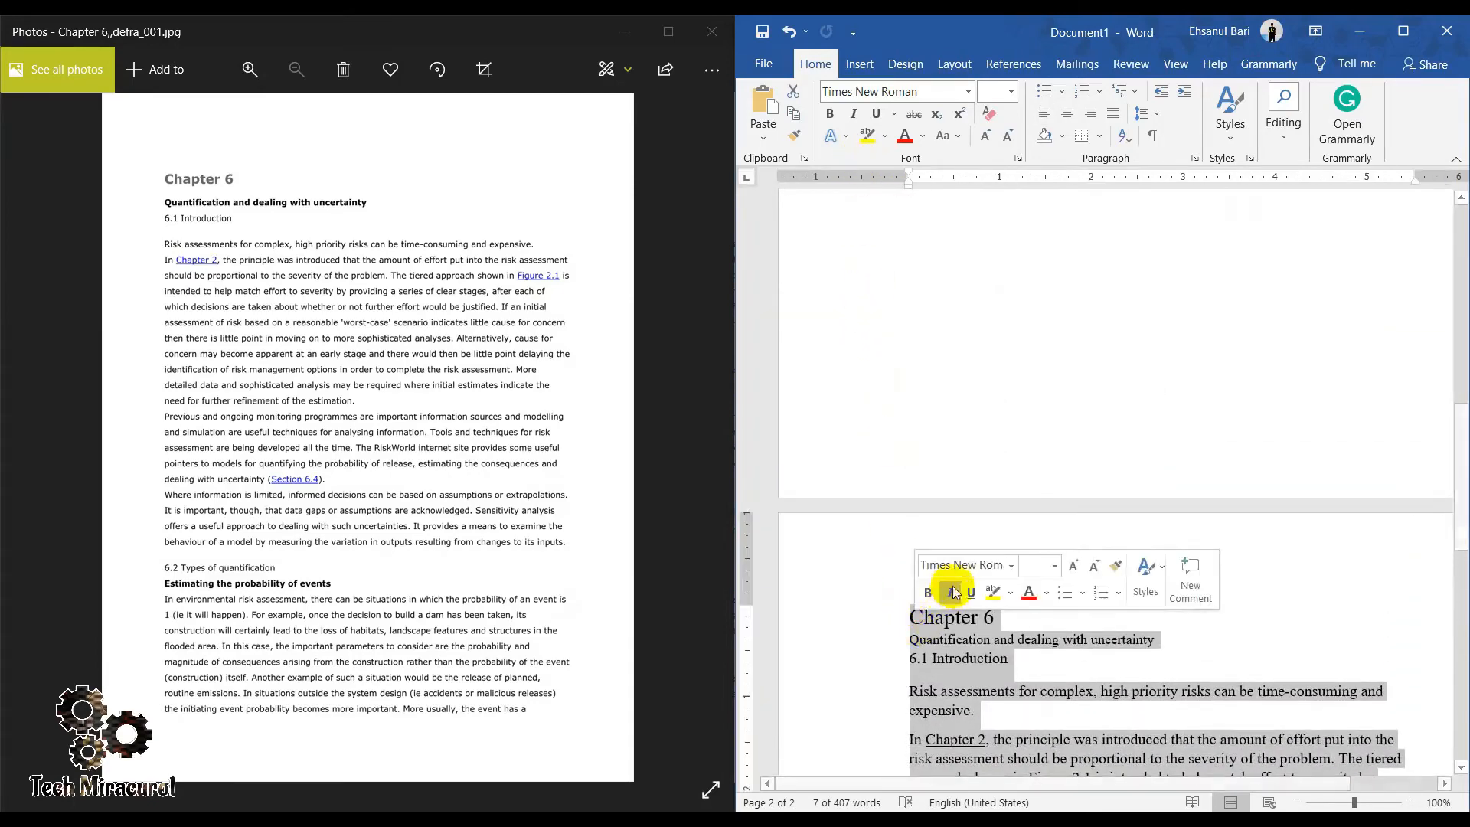
pyautogui.scroll(-4, 904, 582)
pyautogui.scroll(-6, 985, 512)
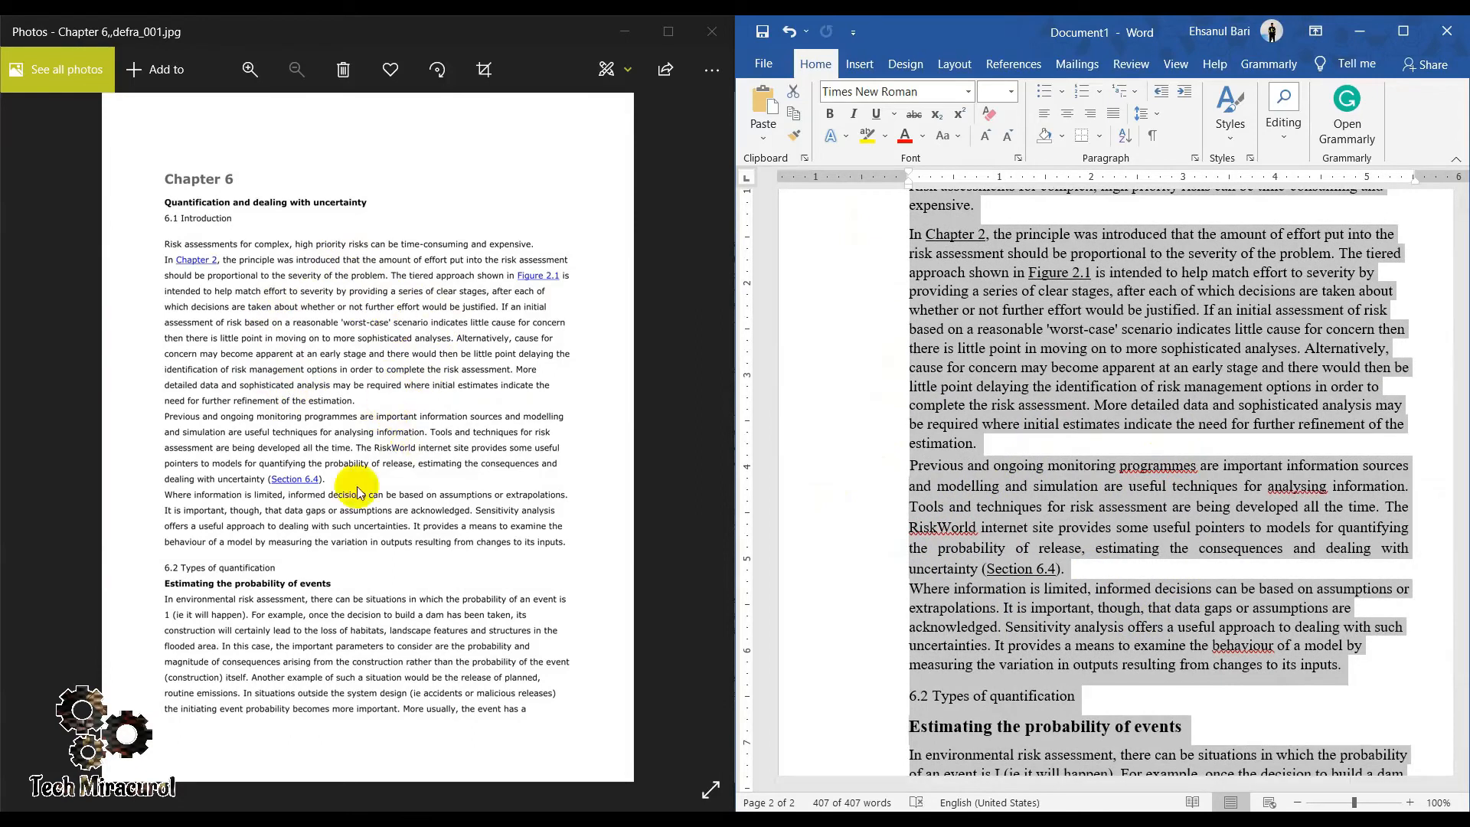
pyautogui.click(908, 608)
pyautogui.scroll(-5, 1049, 601)
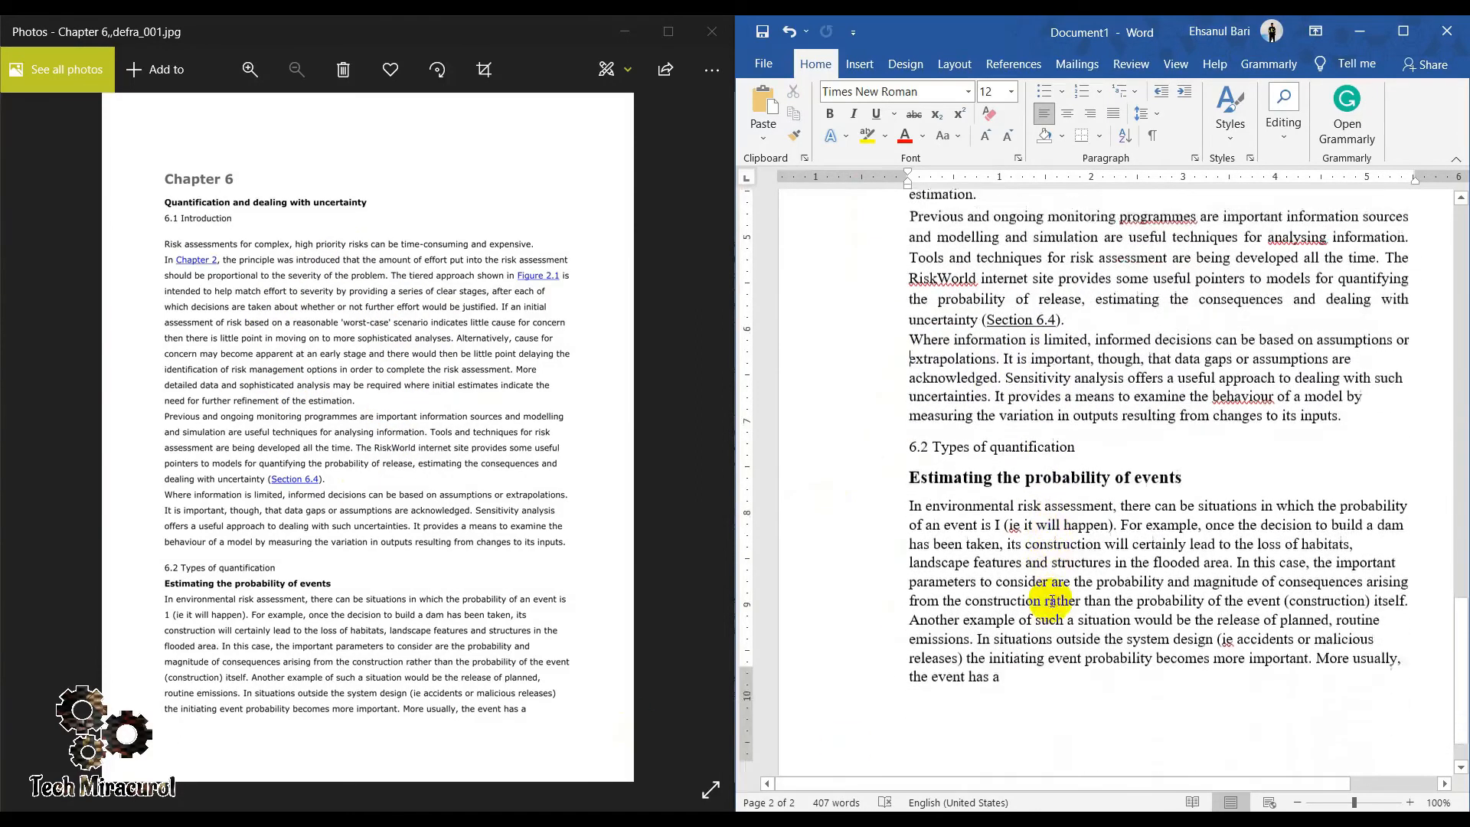
# - Justify all of the converted text, from the Chapter 6 heading to the last paragraph
pyautogui.scroll(9, 1045, 605)
pyautogui.moveTo(914, 292); pyautogui.dragTo(1010, 612)
pyautogui.click(1114, 115)
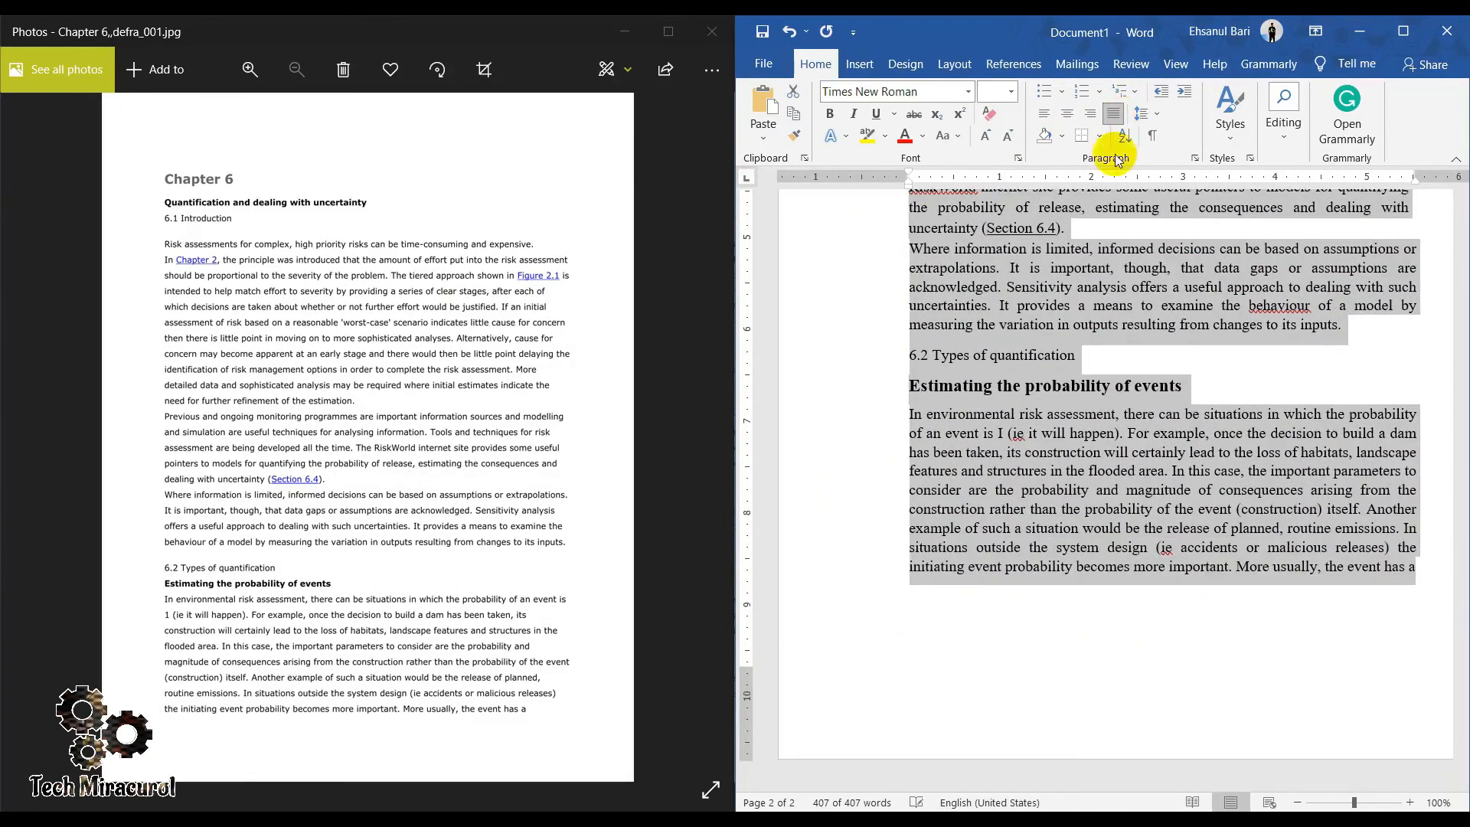
pyautogui.scroll(5, 1126, 491)
pyautogui.click(1055, 421)
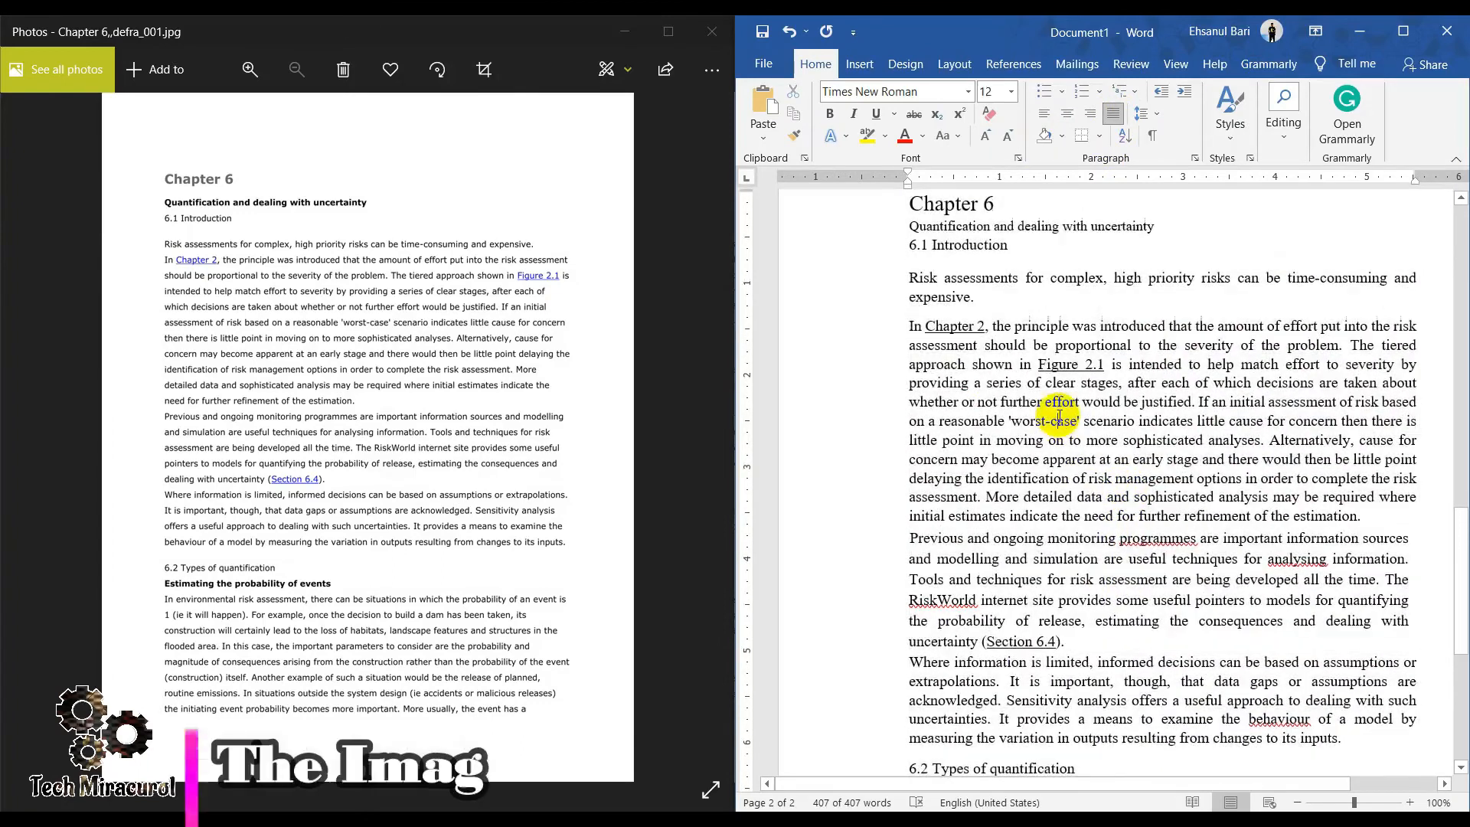
# - Join the paragraph starting "In Chapter 2" to the end of the "Risk assessments" paragraph above it
pyautogui.click(975, 300)
pyautogui.press('Delete')
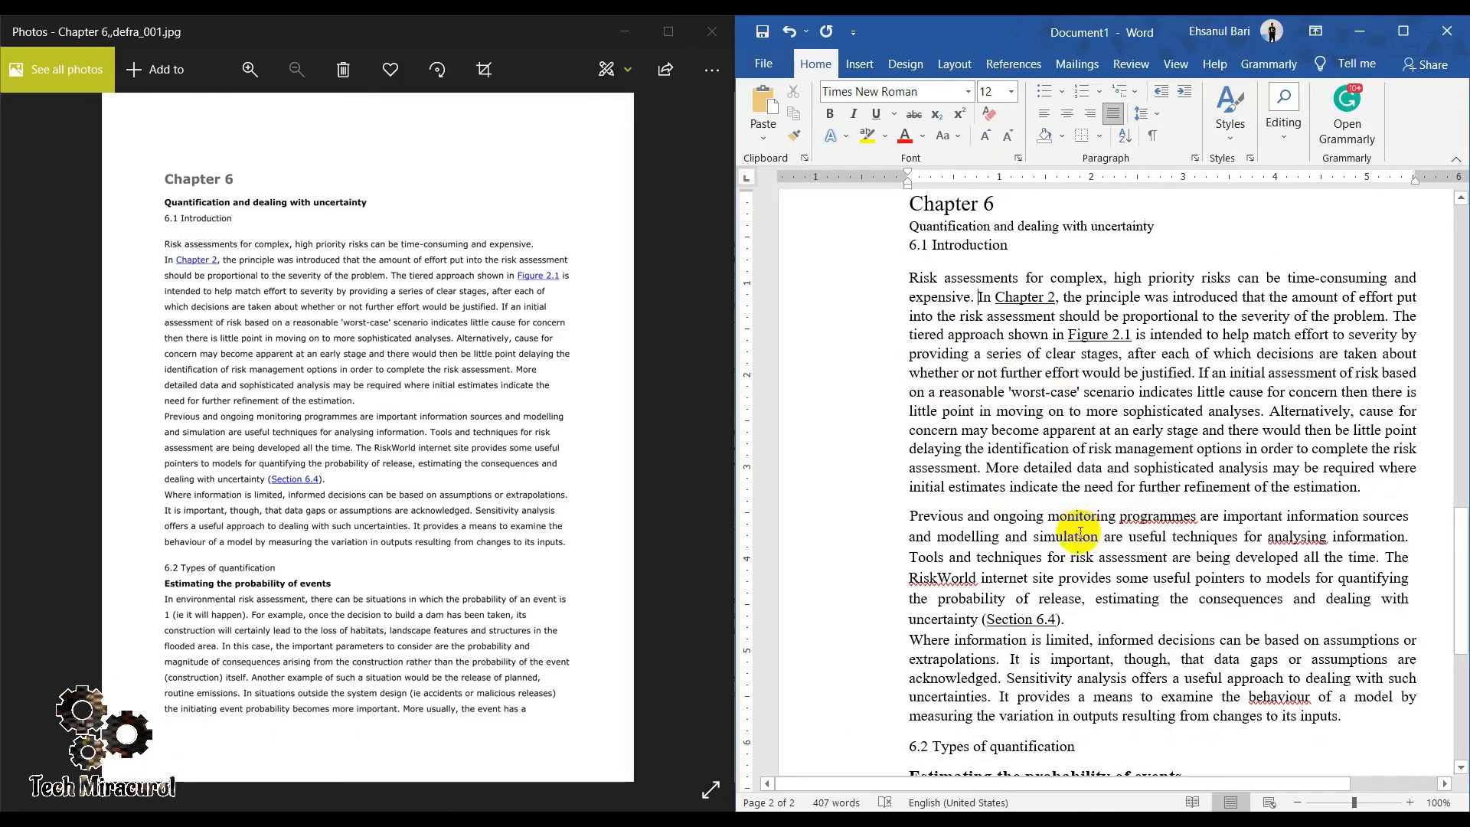
pyautogui.scroll(-6, 1079, 530)
pyautogui.scroll(6, 1218, 546)
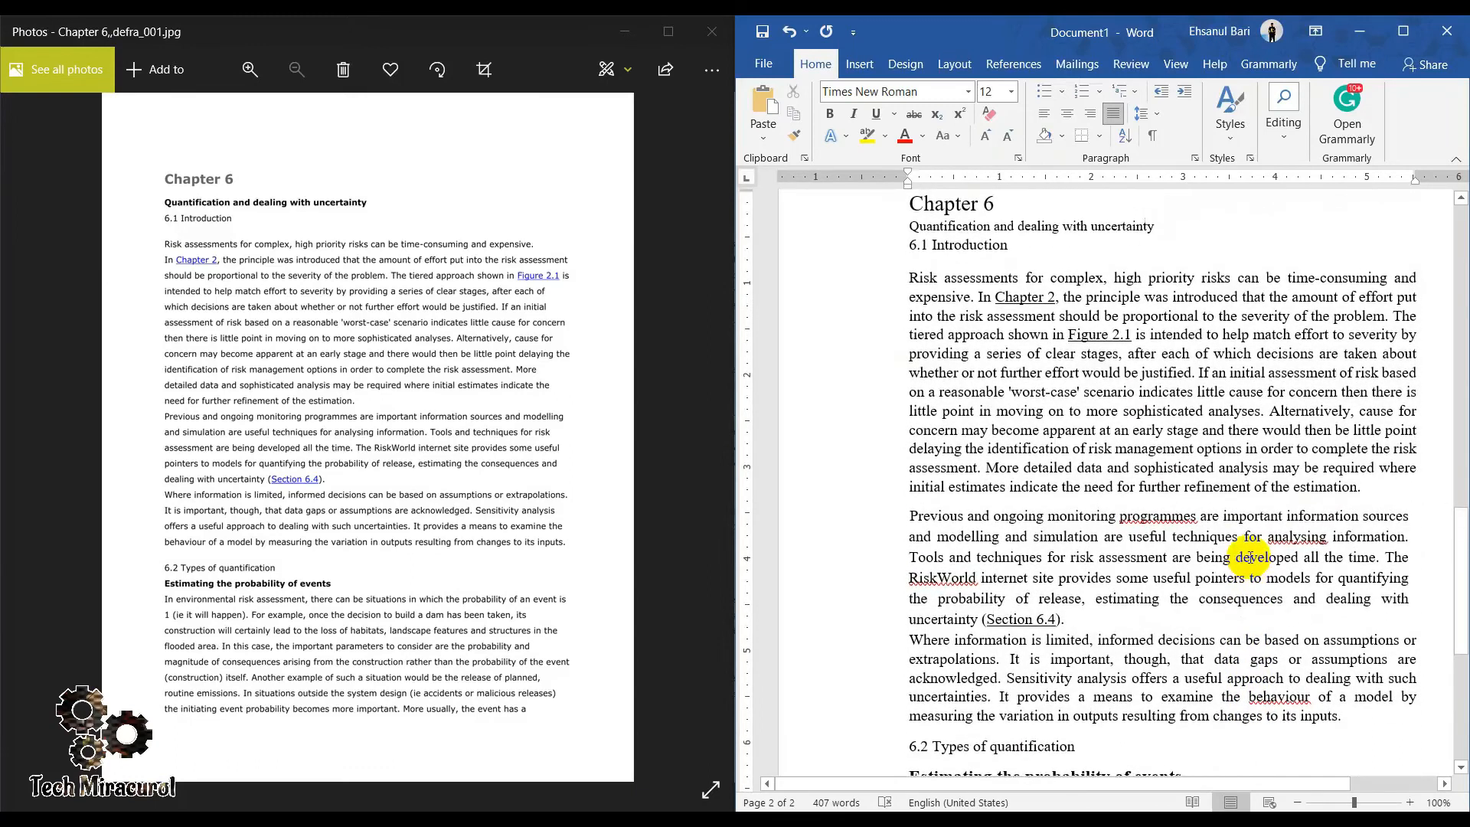